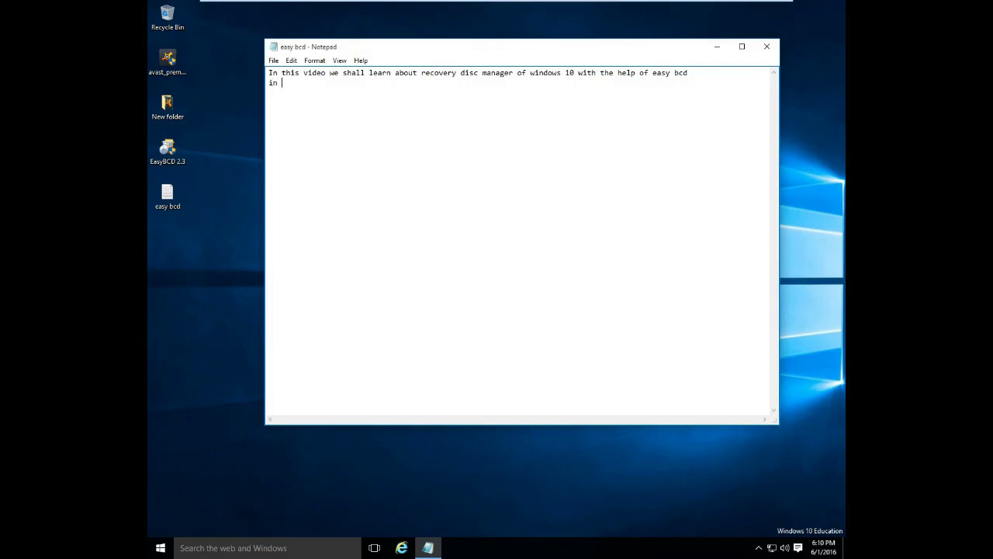
- Finish the note with the lines "in this case we need", "windows 10 dvd", "emtpy drive", "easybcd software" and "so let start", saving and closing it
text(is case we need)
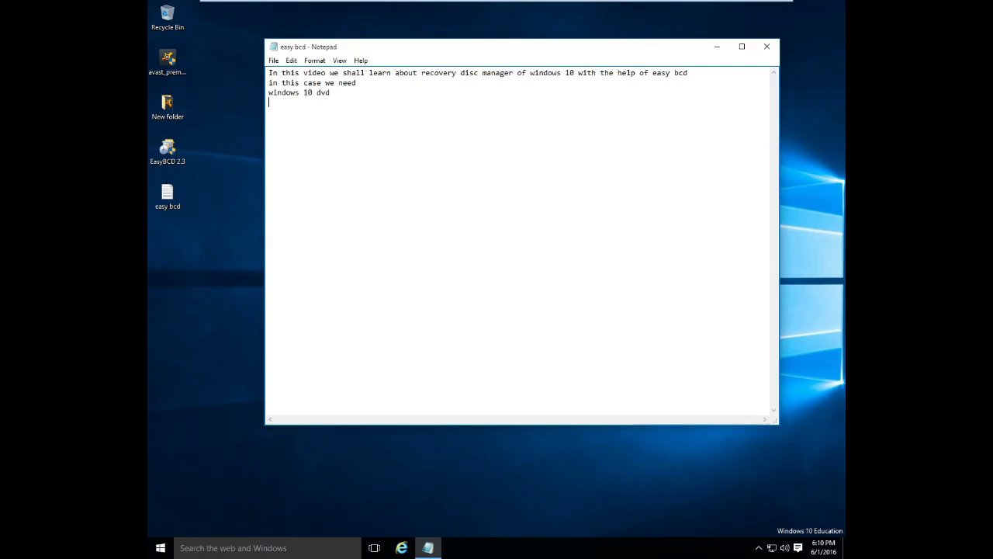
text(tpy drive)
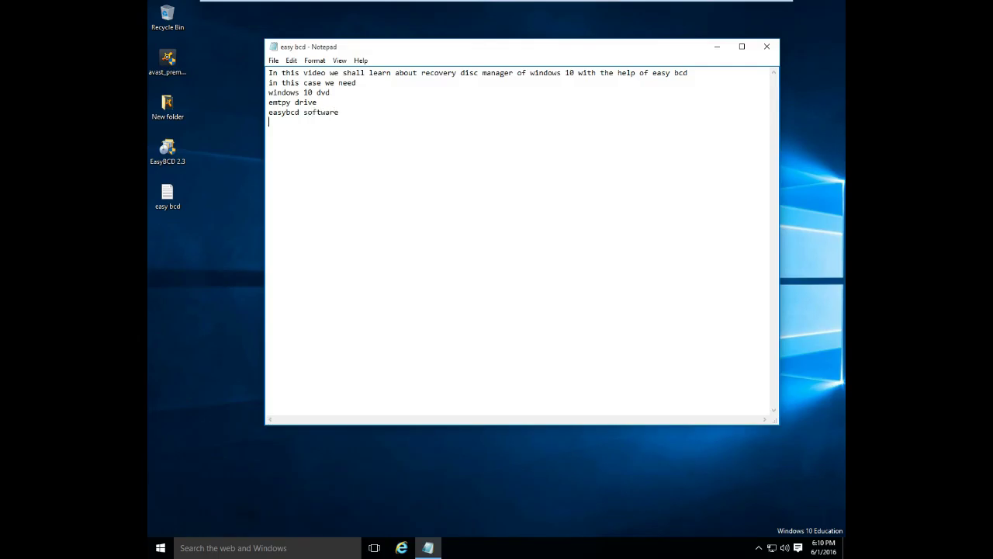
key(Return)
text(so let start)
click(764, 48)
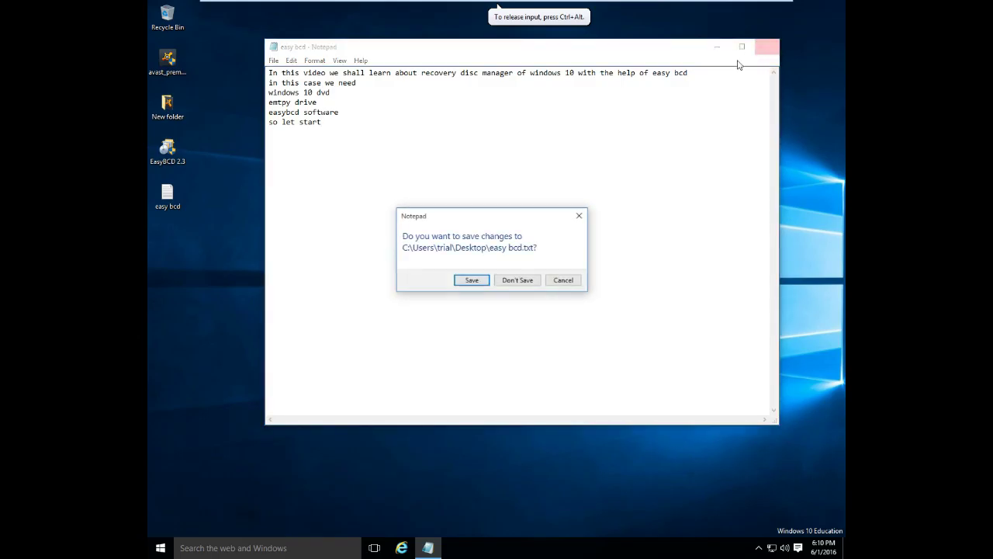
click(462, 280)
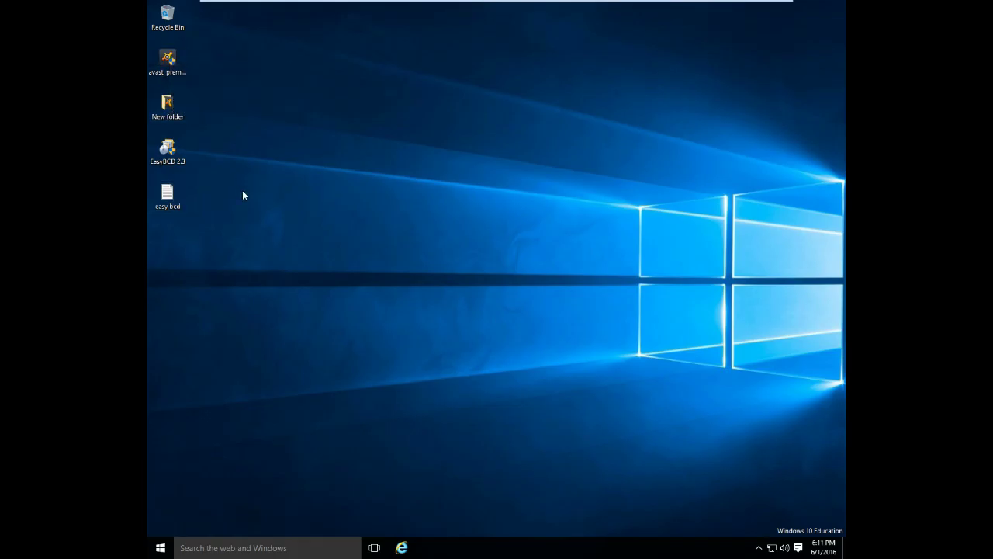
- Copy all files and folders from the Windows 10 DVD drive (D:) in File Explorer
key(super+e)
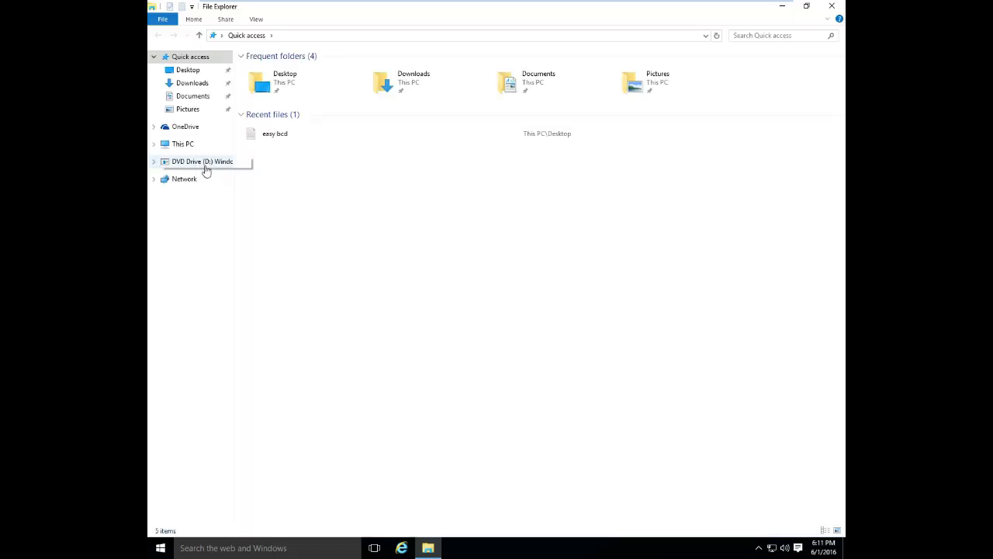
click(184, 146)
click(418, 155)
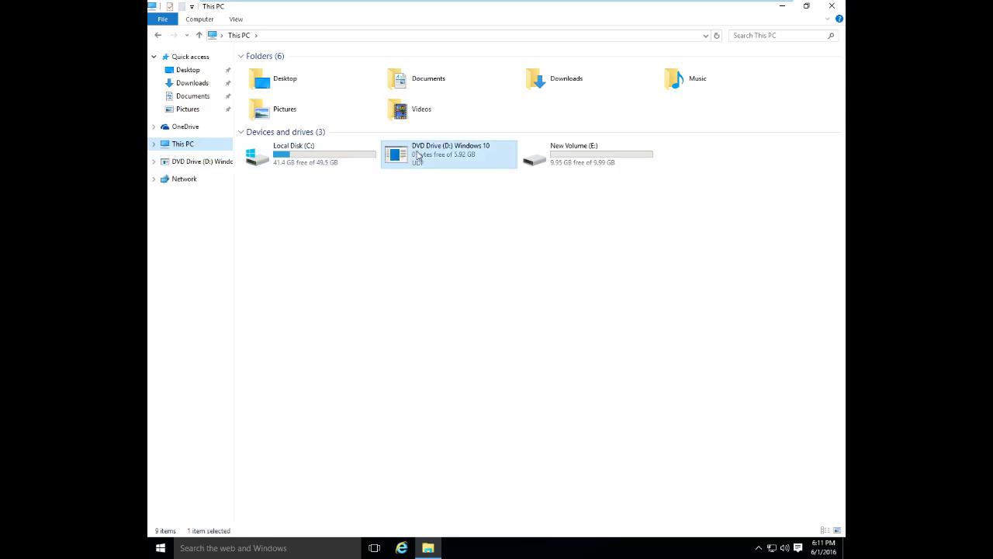
right_click(417, 155)
click(446, 186)
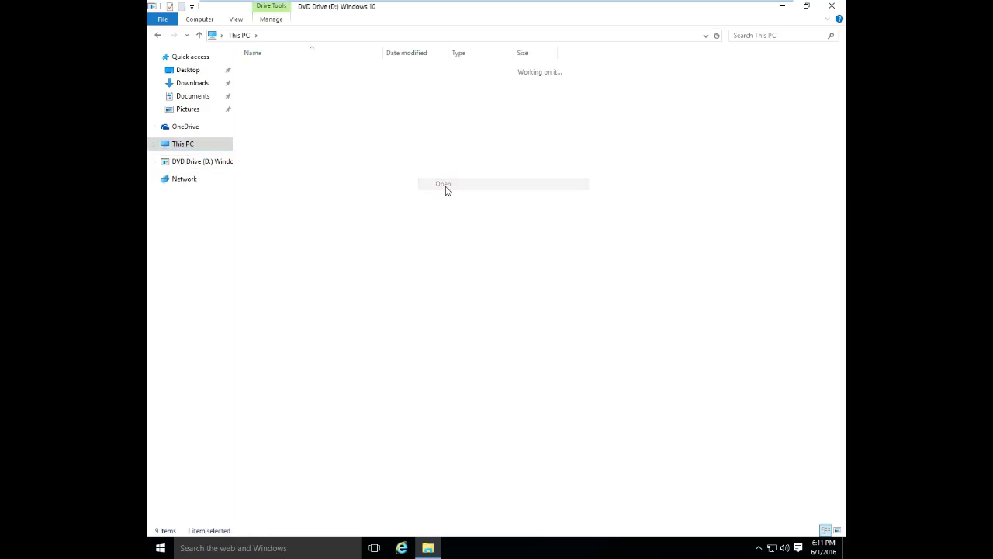
drag(322, 233, 263, 62)
right_click(271, 119)
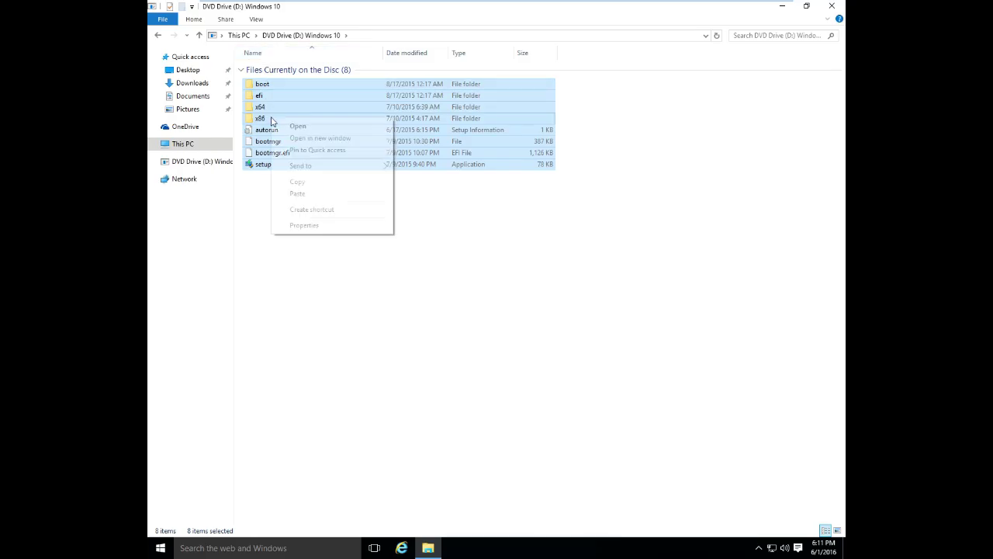
click(302, 183)
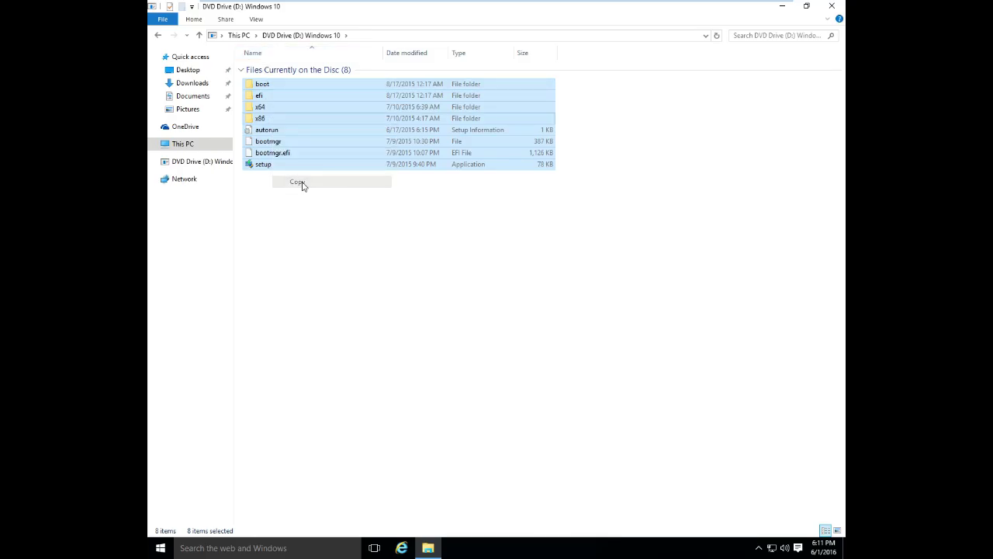
- Paste the copied Windows 10 files into the New Volume (E:) drive
click(180, 144)
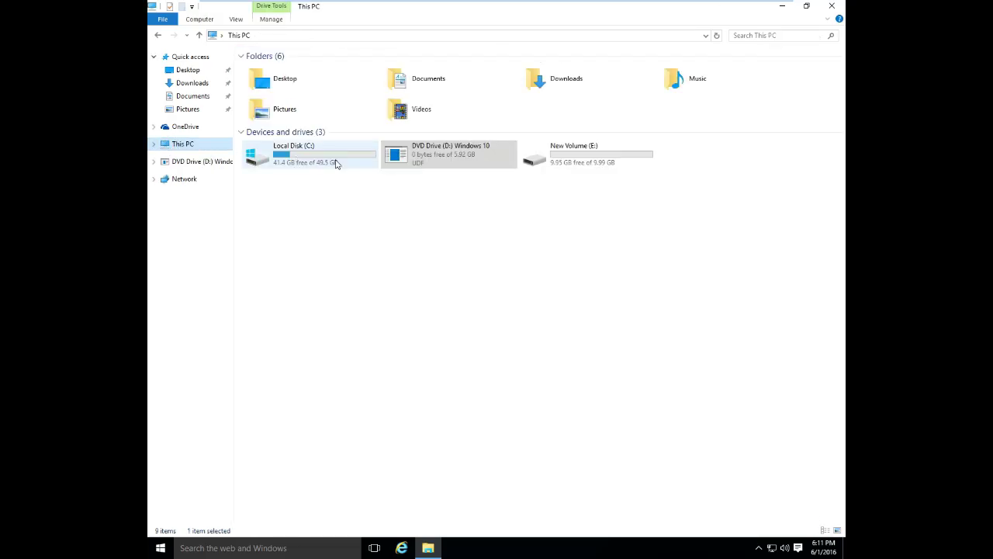
double_click(558, 153)
right_click(361, 152)
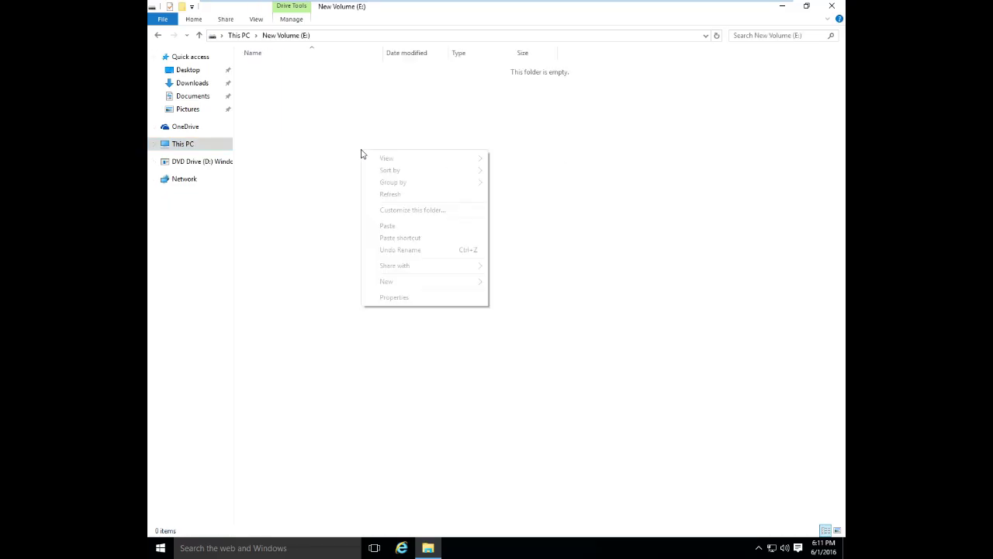
click(394, 226)
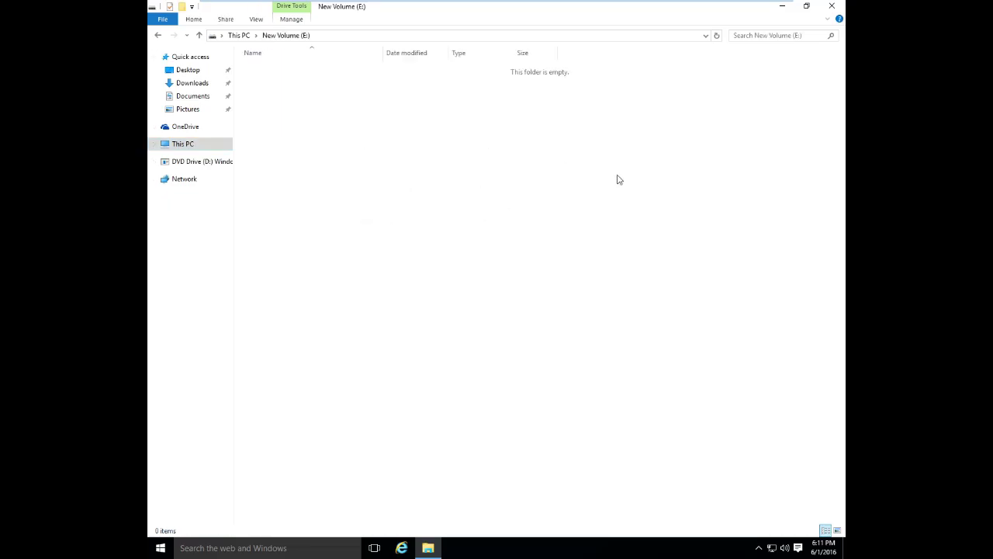
- Expand the File Explorer ribbon in the New Volume (E:) window
click(827, 30)
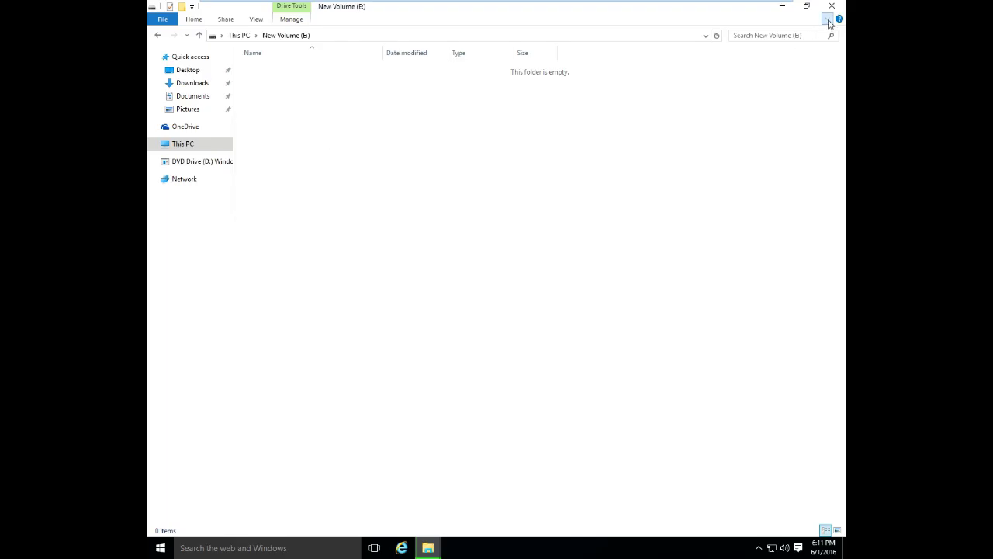
click(828, 21)
click(828, 20)
click(828, 20)
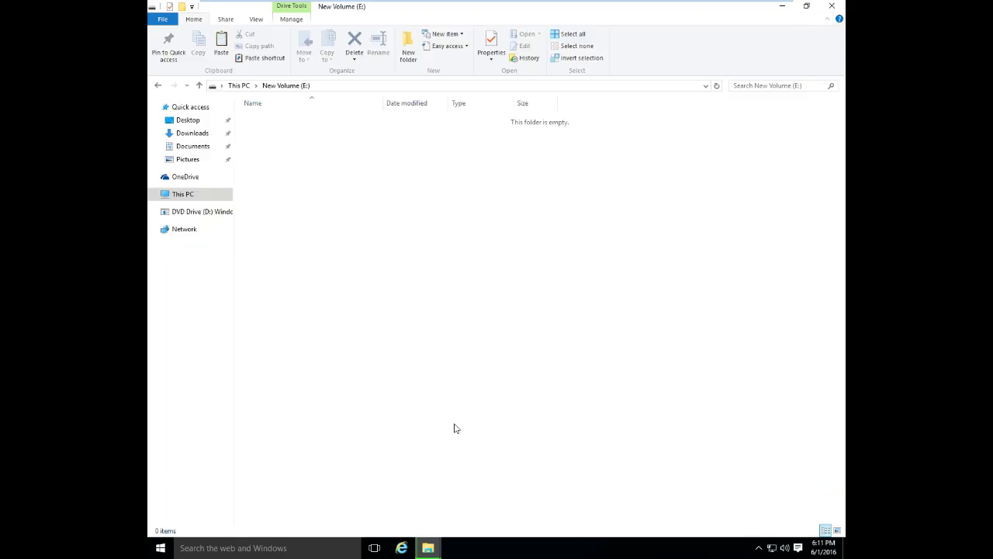
- Bring up the file copy progress window, show its full details and move it clear of the file list
mouse_move(428, 548)
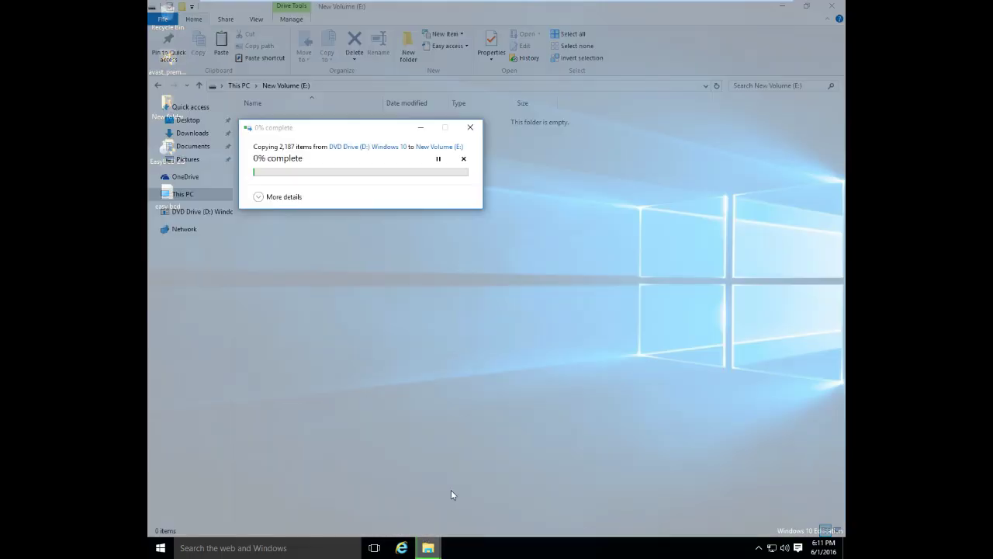
click(452, 492)
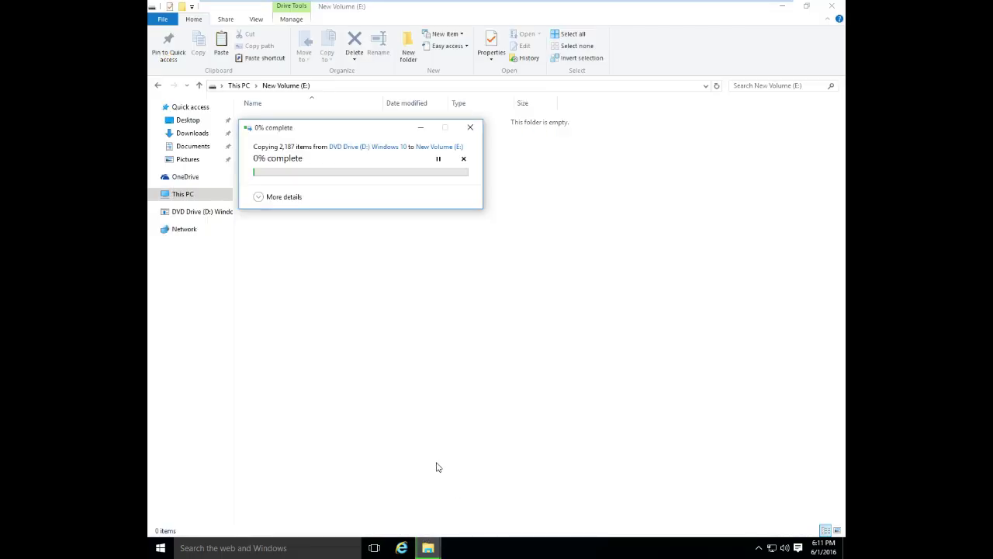
click(273, 201)
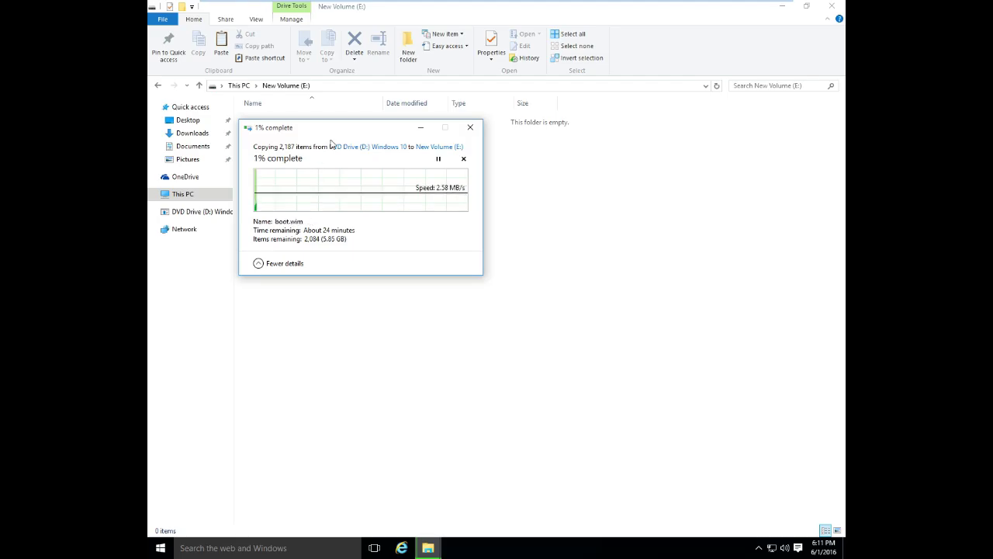
drag(344, 130, 417, 184)
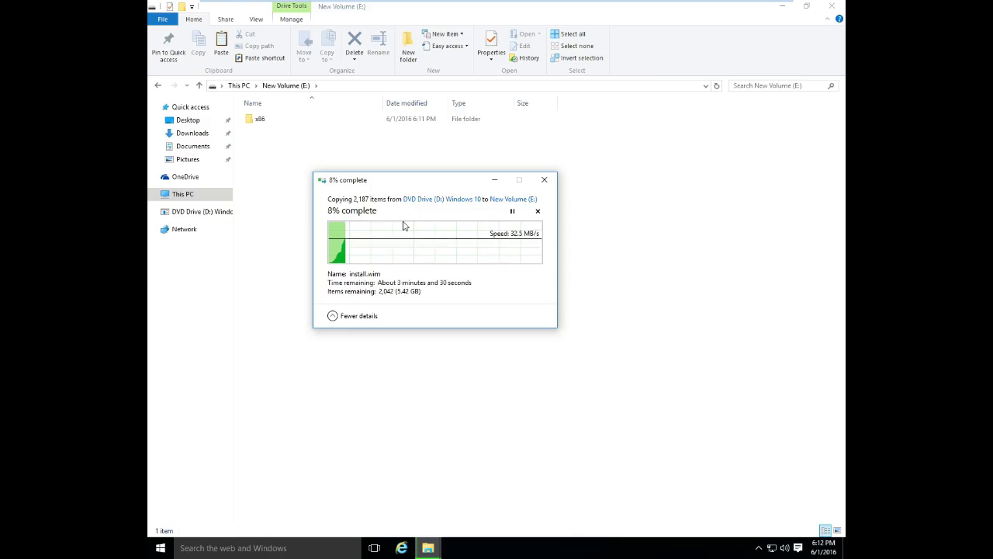
- Minimize File Explorer, add "it will take some time" and "so i shall install easybcd" to the easy bcd note, and save and close it
click(782, 9)
click(782, 7)
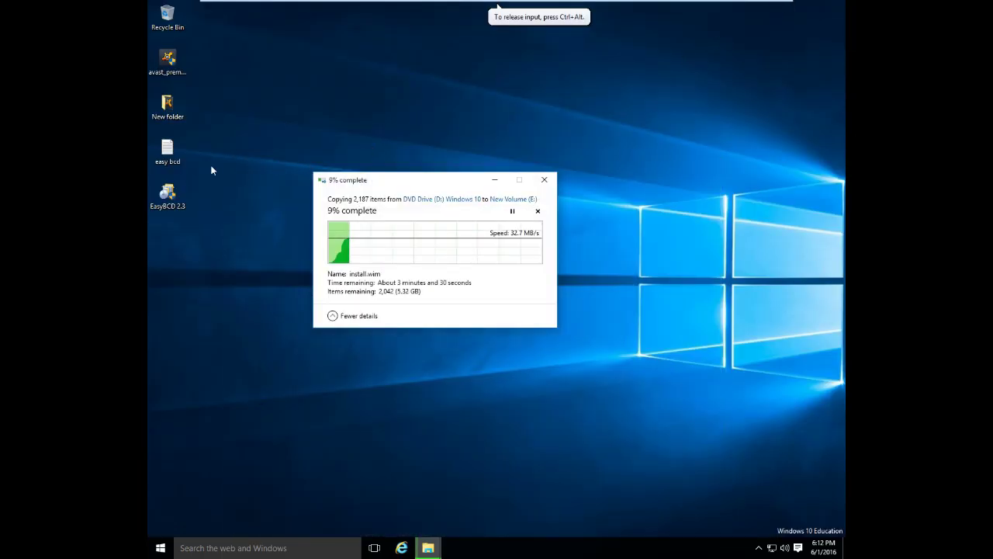
click(165, 154)
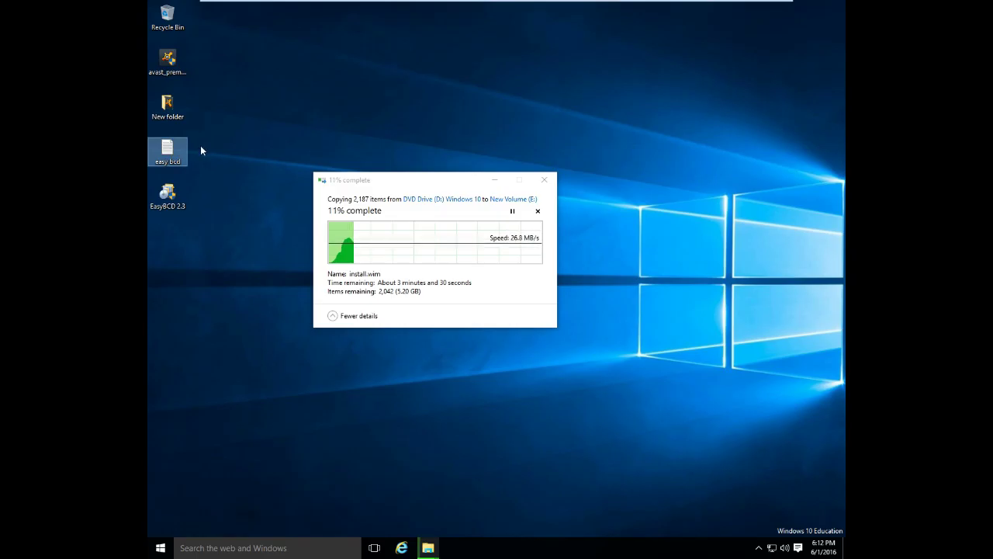
double_click(159, 152)
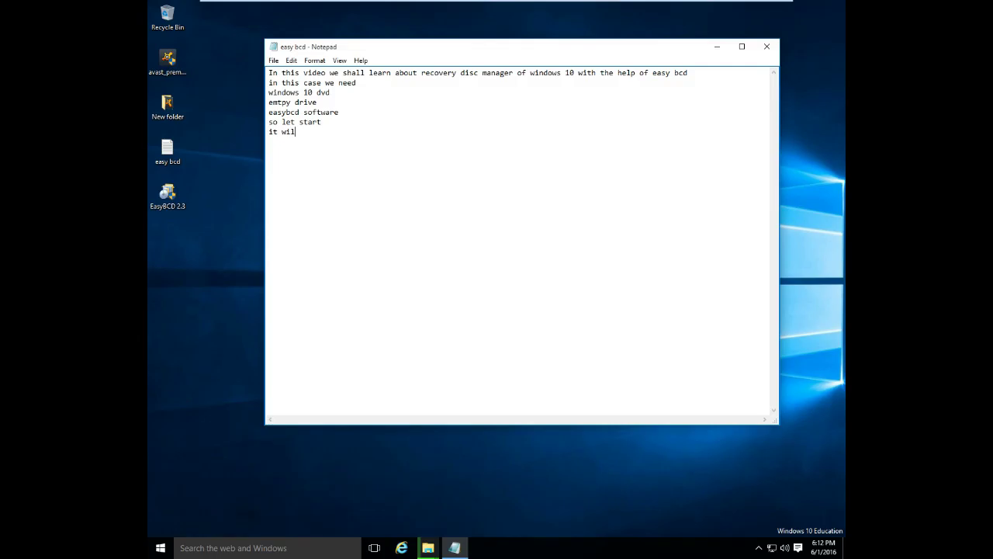
text(ak)
text(e some)
text( ti)
text(hall)
text( install easybcd)
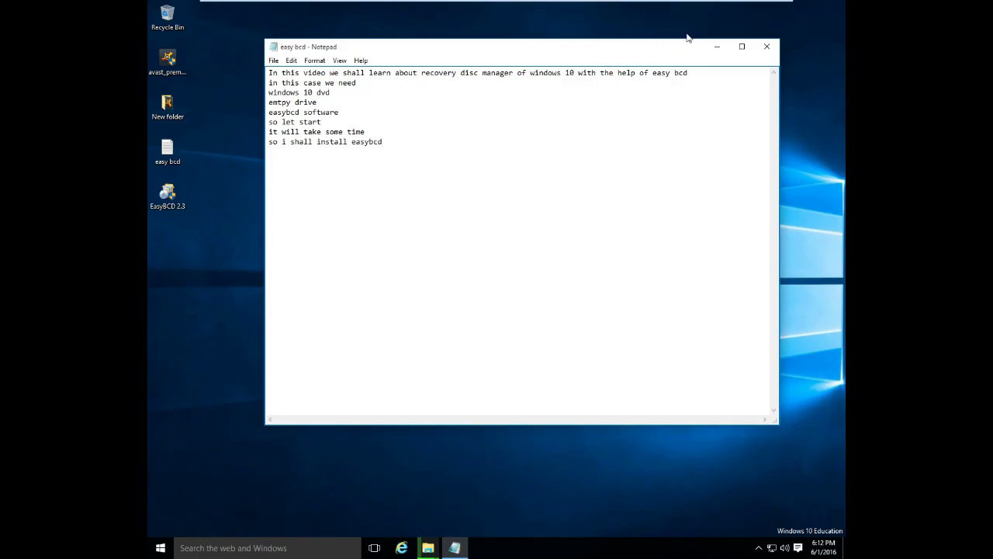
click(767, 47)
click(482, 282)
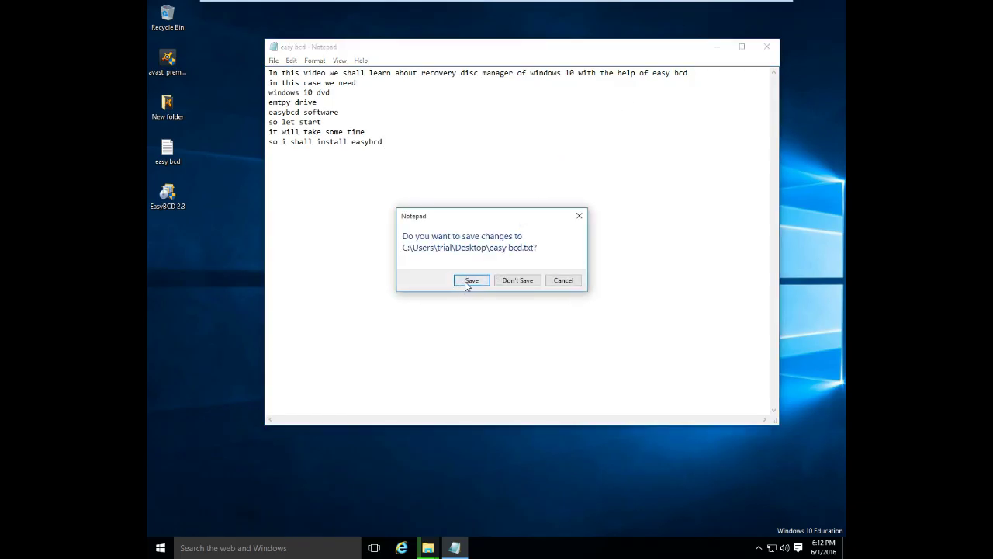
- Launch the EasyBCD 2.3 installer from the desktop and allow it to make changes to the PC
click(168, 192)
right_click(167, 192)
click(198, 209)
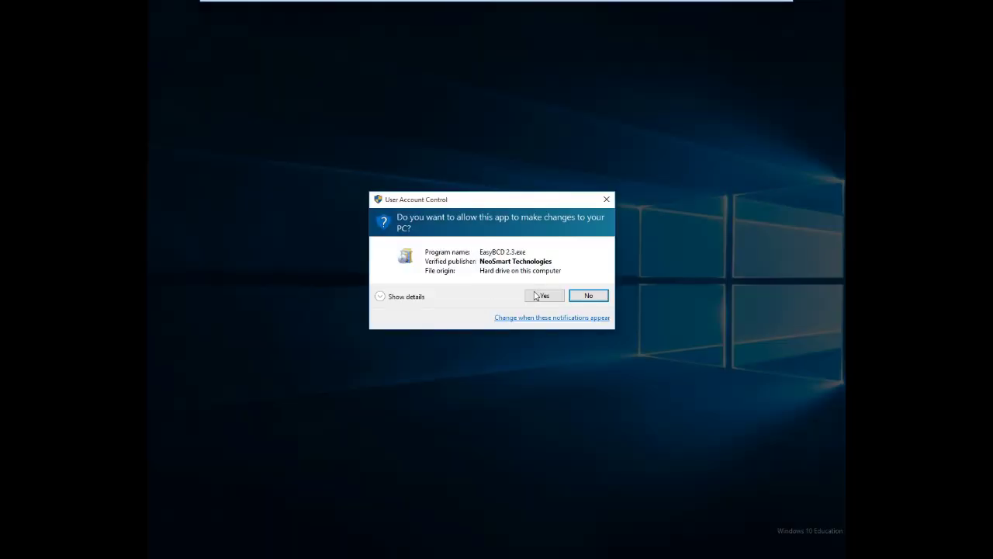
click(543, 296)
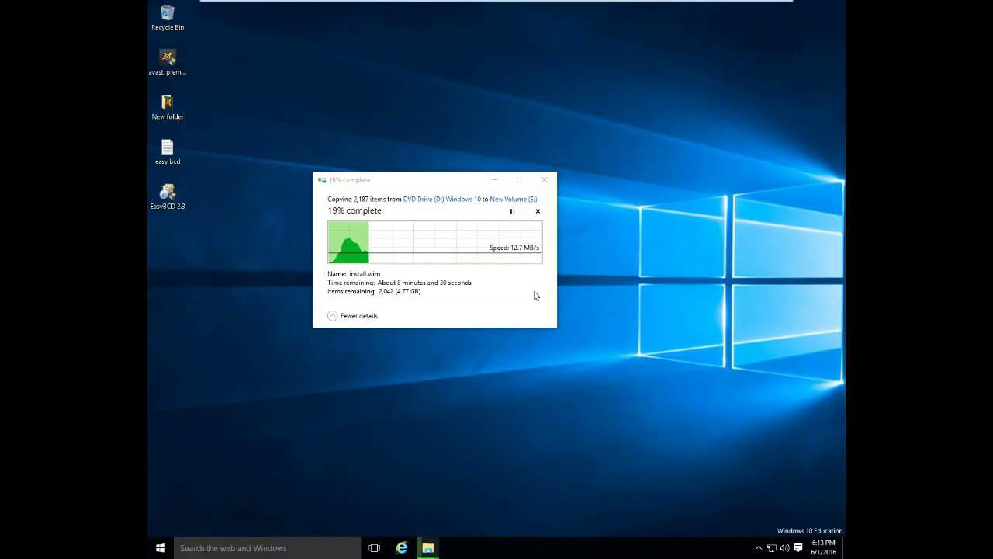
- Accept the license and install EasyBCD 2.3 with the EasyBCD Core and Desktop Shortcut components, showing the installation details
click(552, 360)
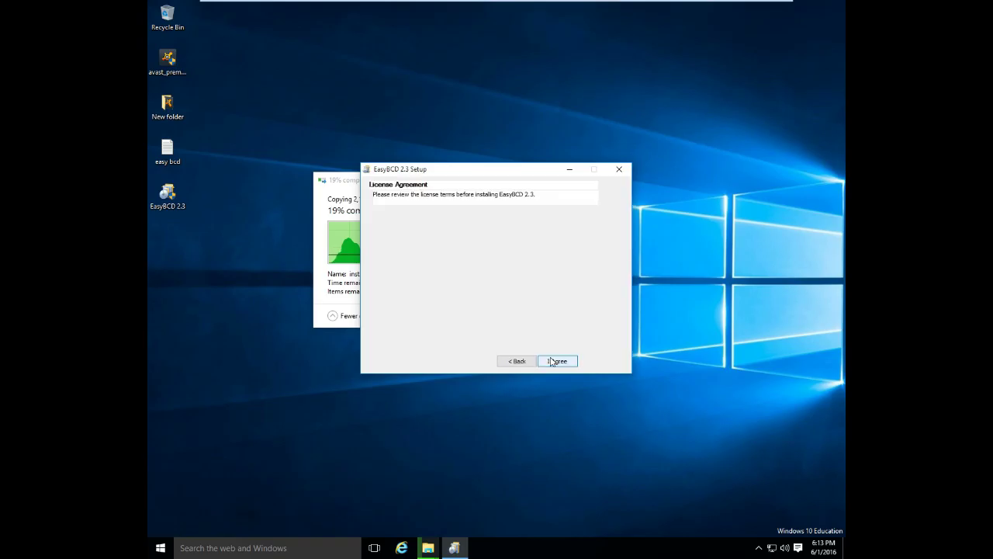
click(557, 361)
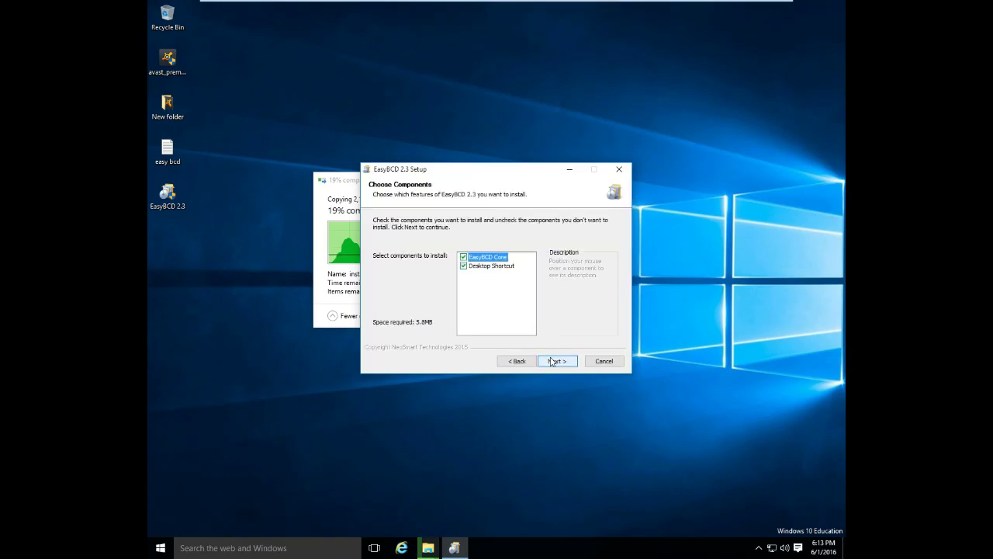
click(551, 360)
click(552, 361)
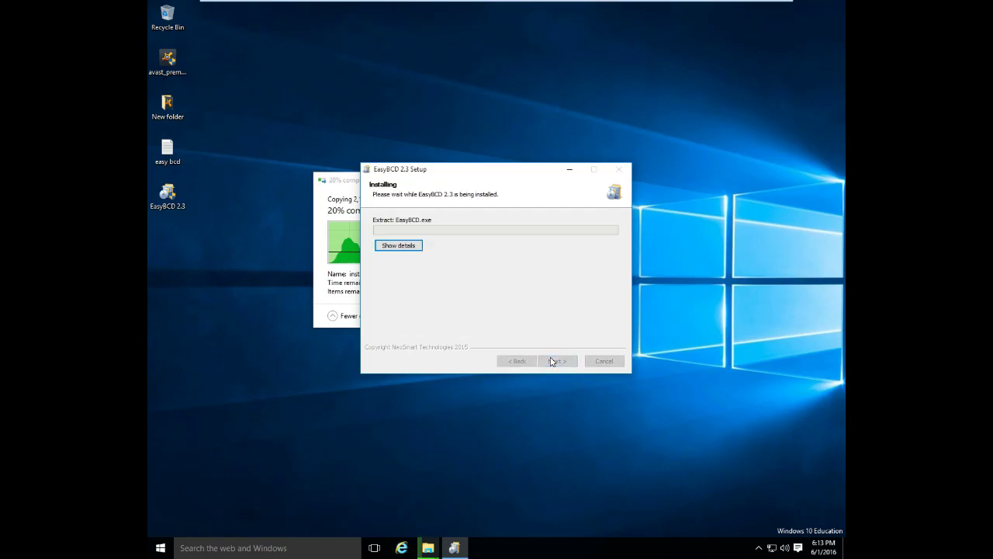
click(393, 246)
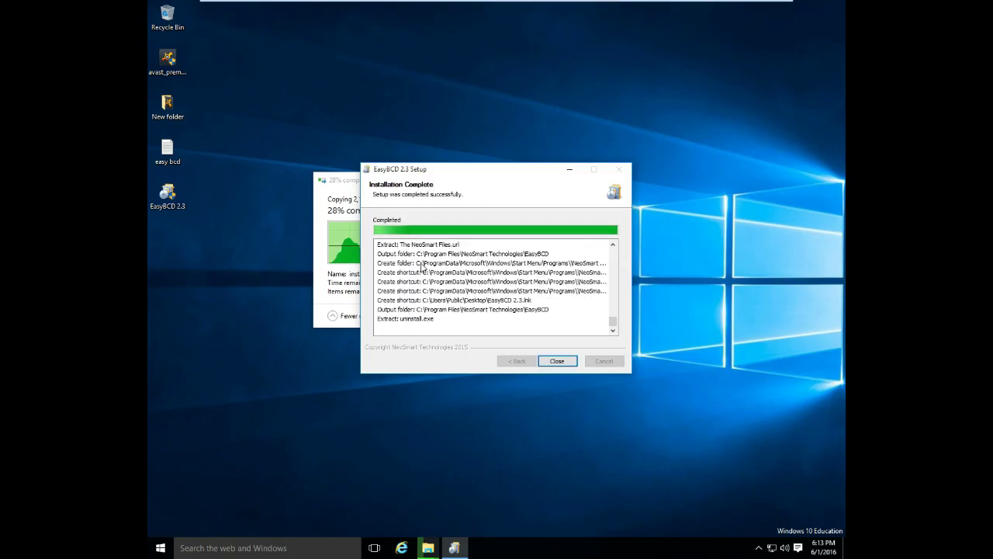
click(556, 362)
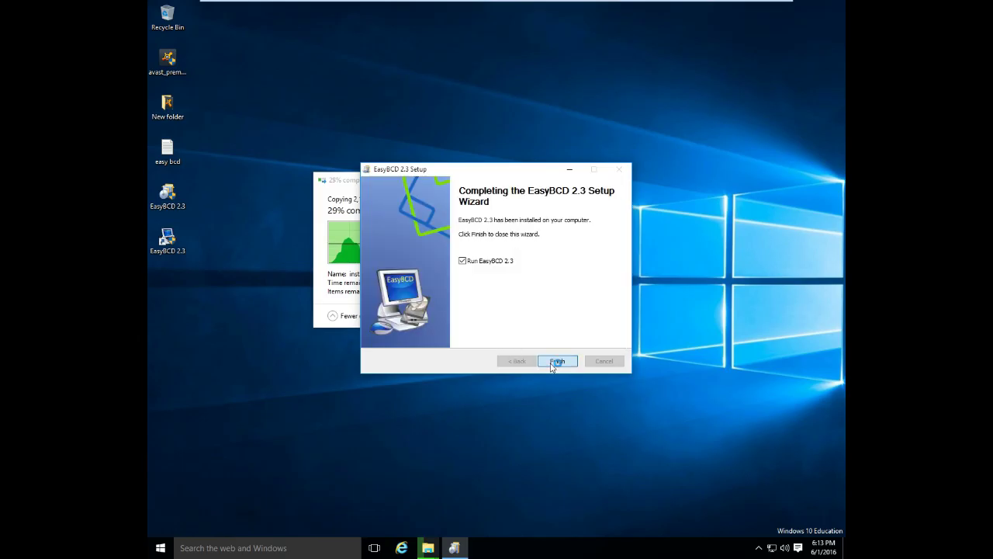
- Finish the setup with Run EasyBCD 2.3 enabled, choose English as the language and accept the non-commercial license notice
click(557, 362)
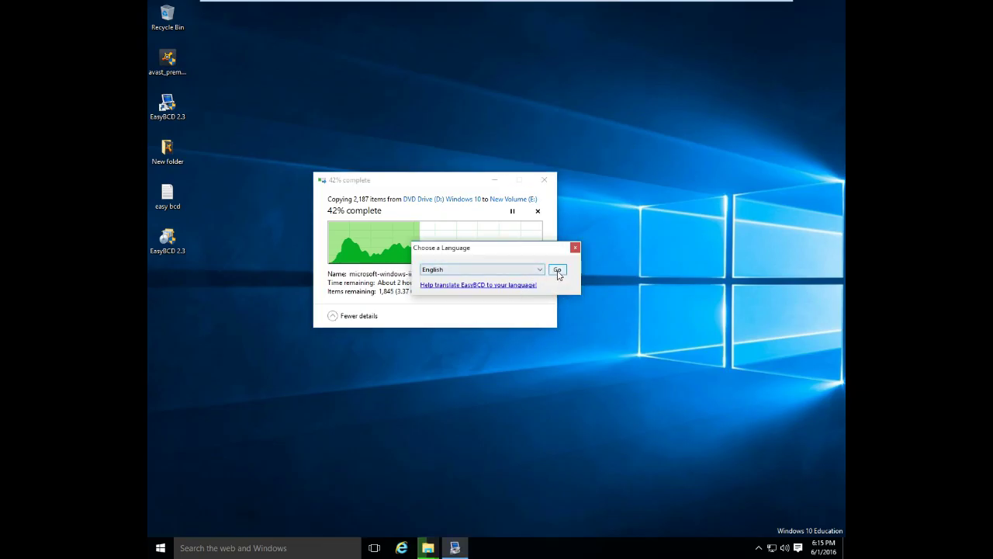
click(557, 270)
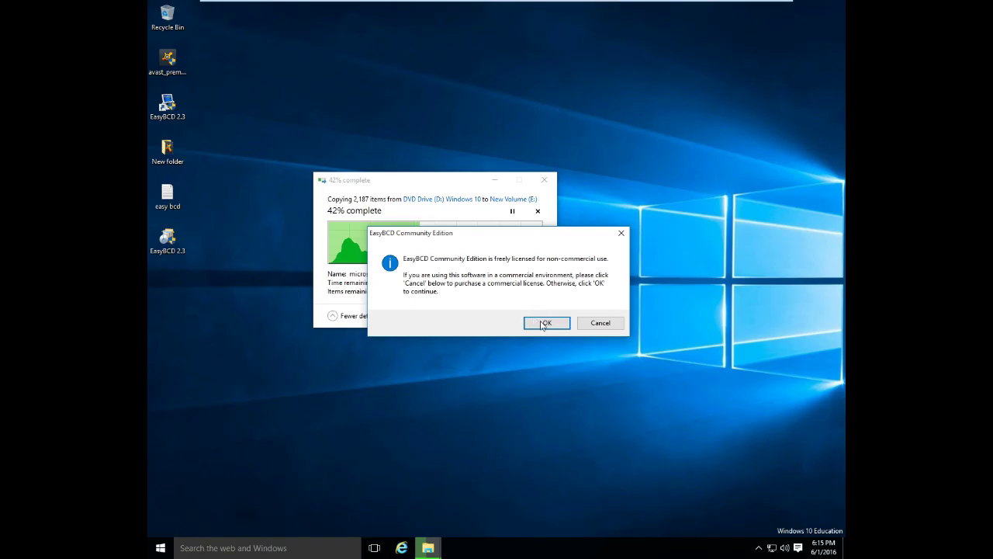
click(543, 325)
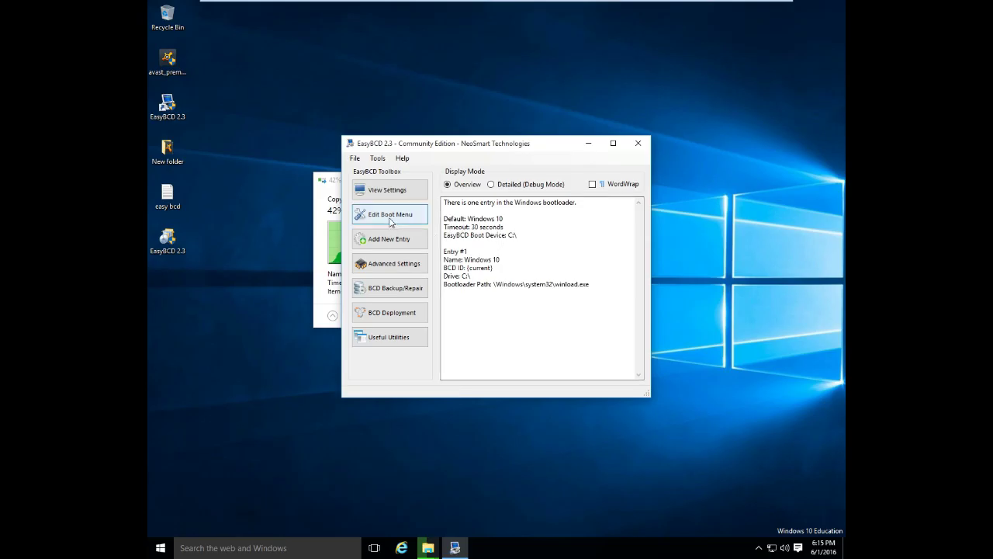
- Start a new WinPE boot entry of type WIM Image (Ramdisk) and name it "Recovery Windows 10"
click(390, 222)
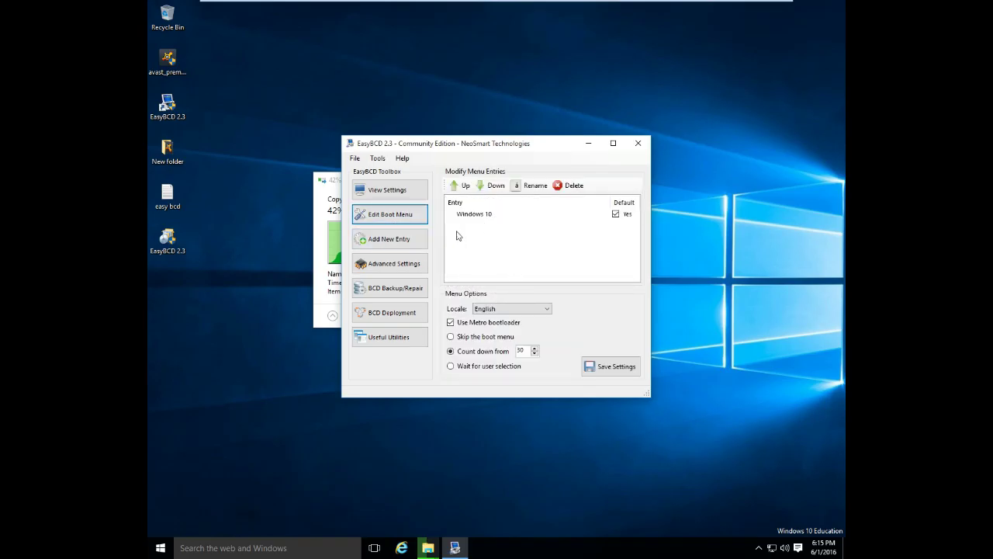
click(405, 238)
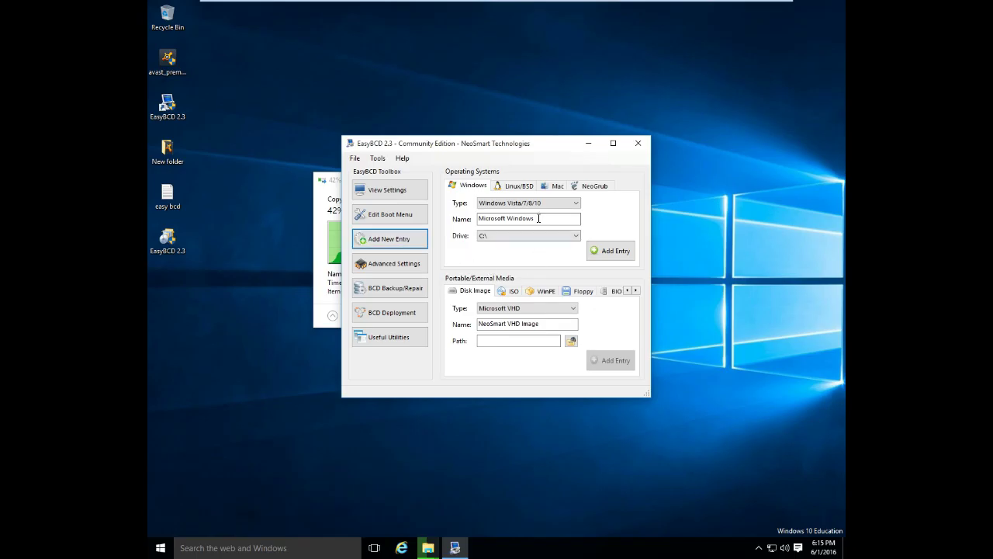
click(546, 294)
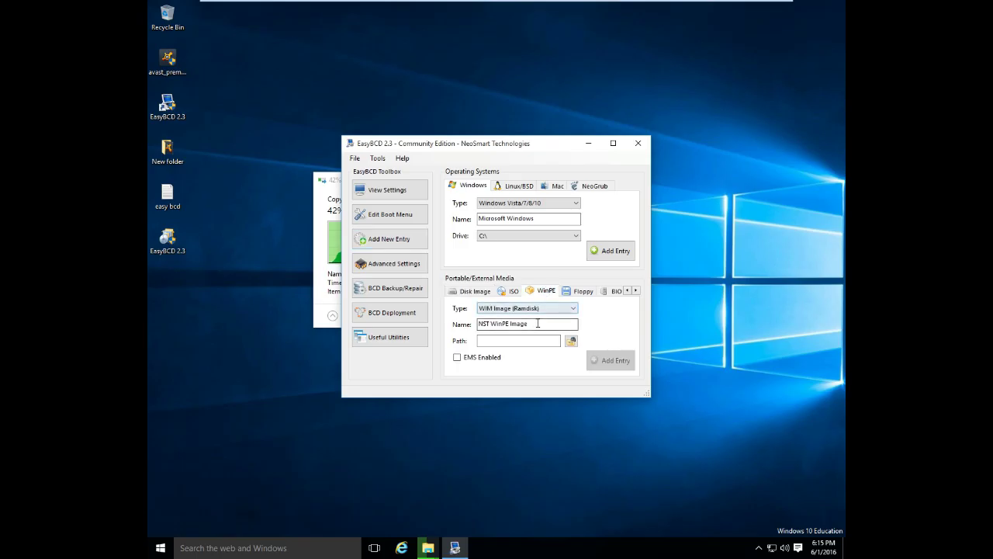
drag(534, 323, 459, 326)
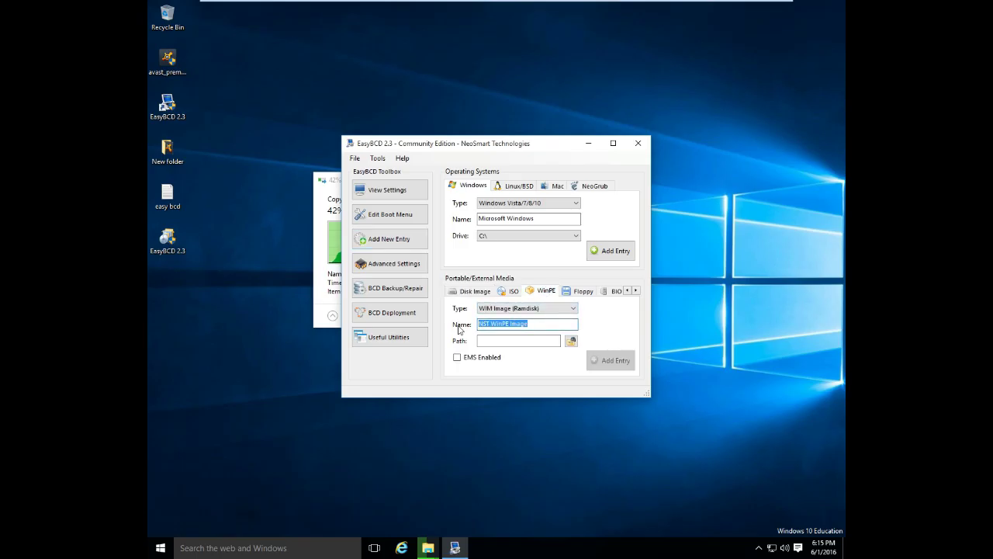
text(Recovery Windows 10)
click(571, 342)
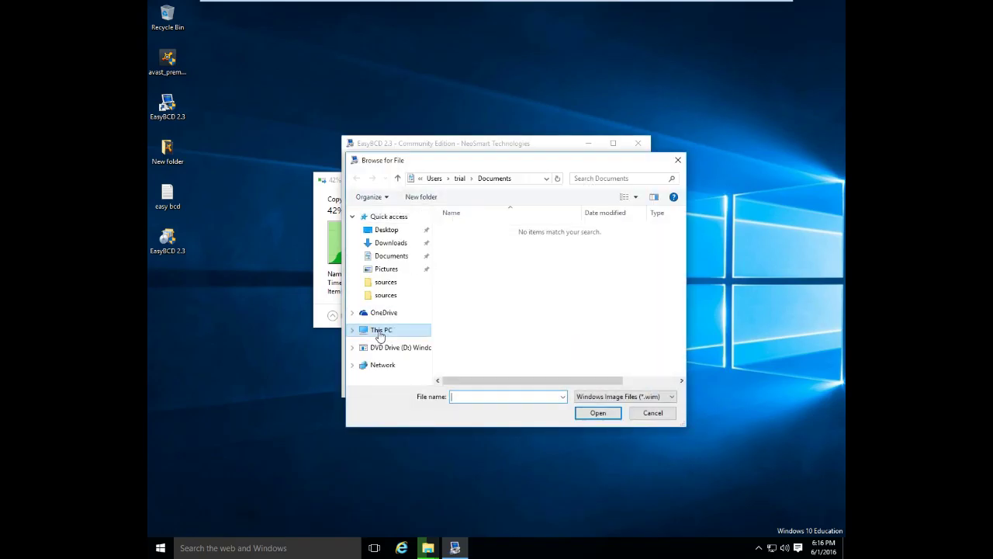
click(380, 332)
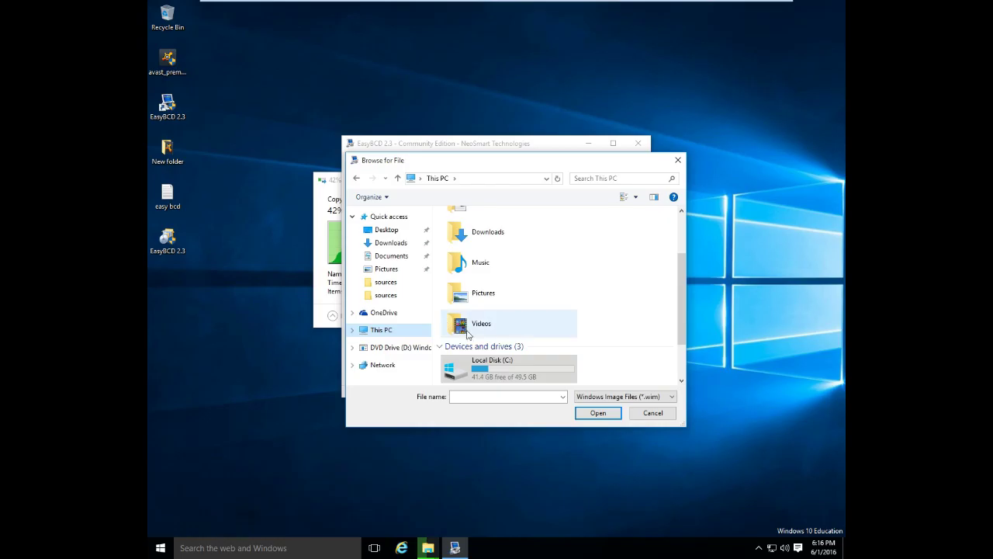
drag(681, 334, 680, 363)
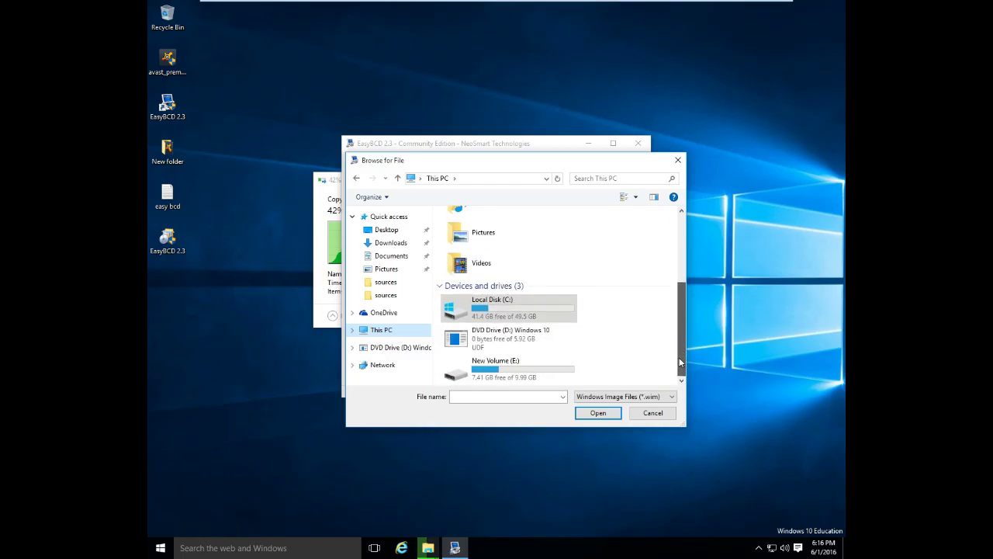
double_click(493, 375)
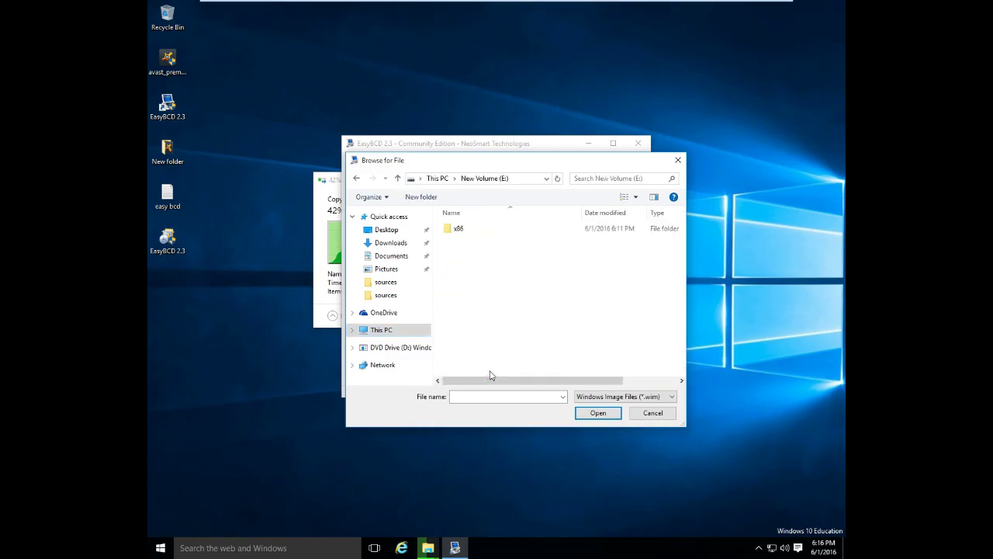
click(677, 163)
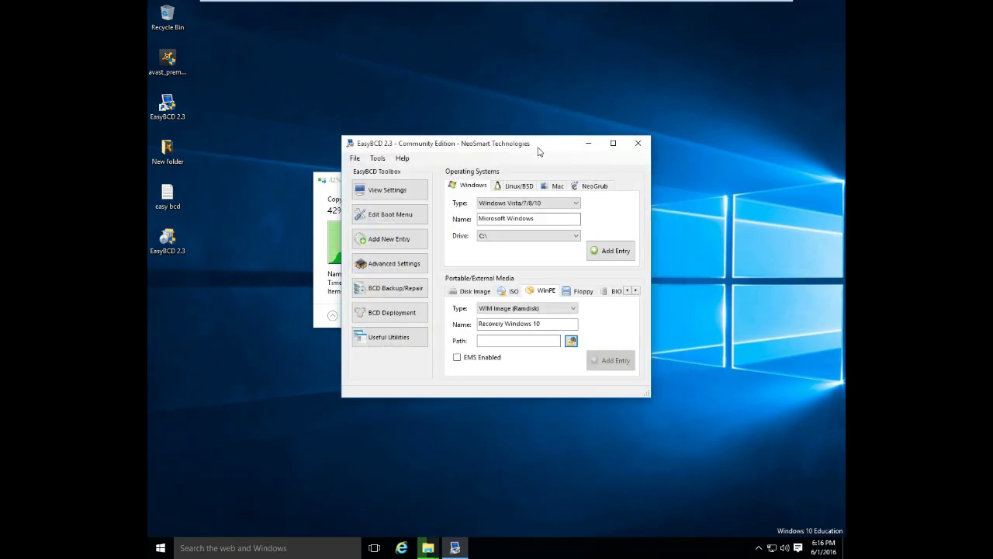
click(332, 182)
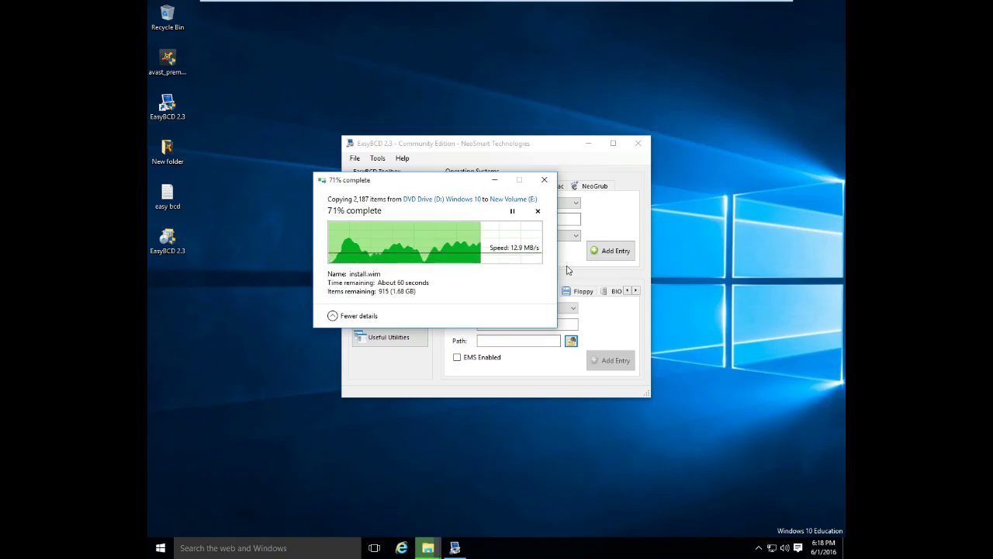
click(576, 338)
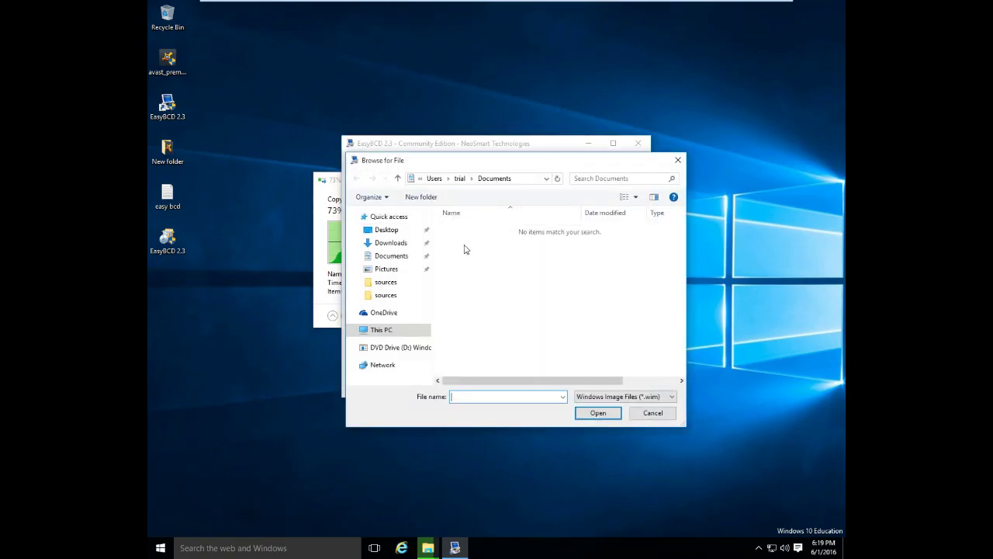
click(386, 331)
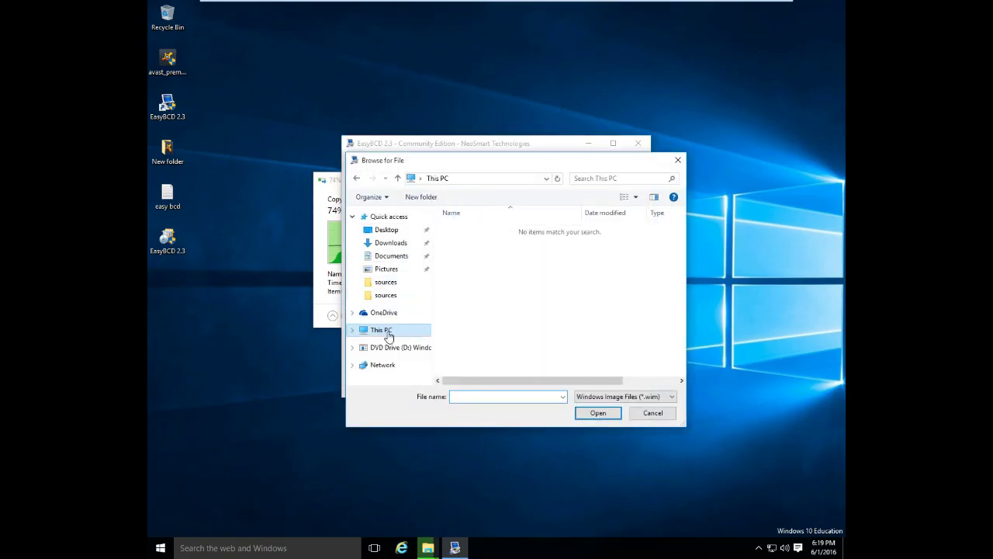
drag(683, 316, 682, 374)
click(504, 371)
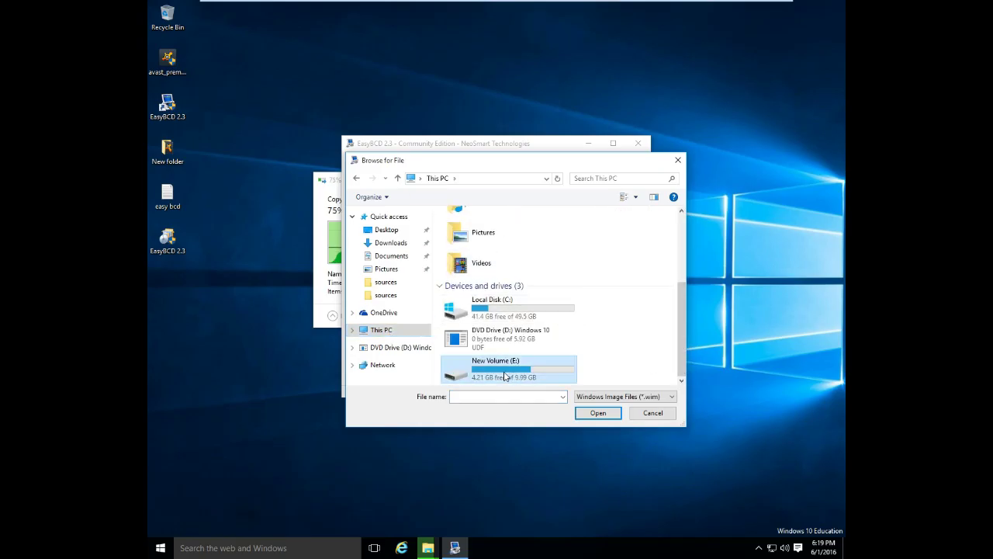
double_click(503, 371)
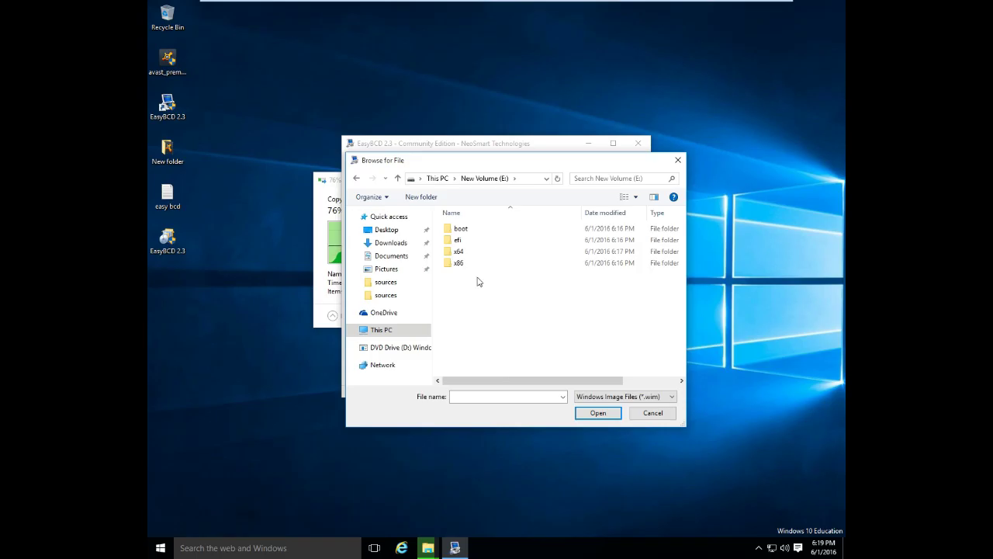
double_click(462, 229)
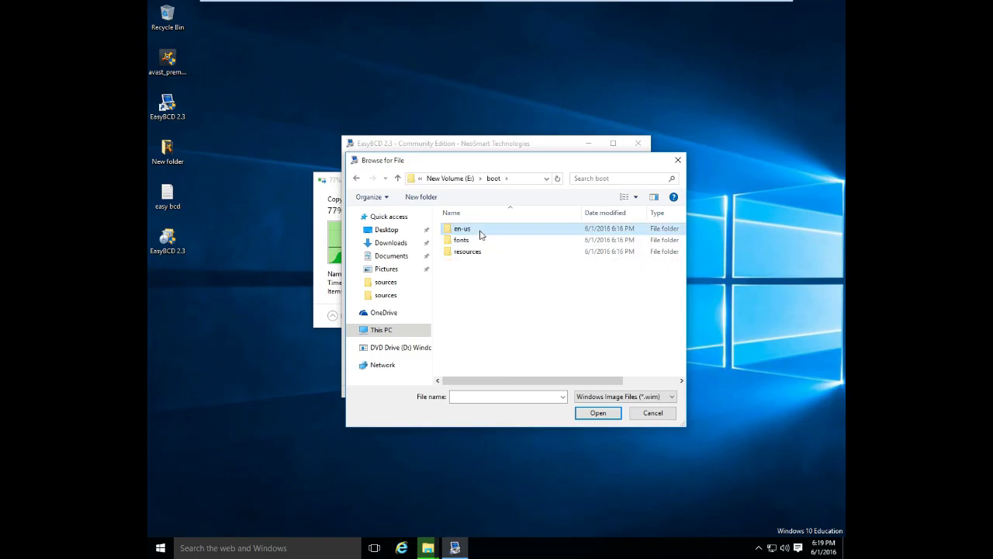
click(678, 160)
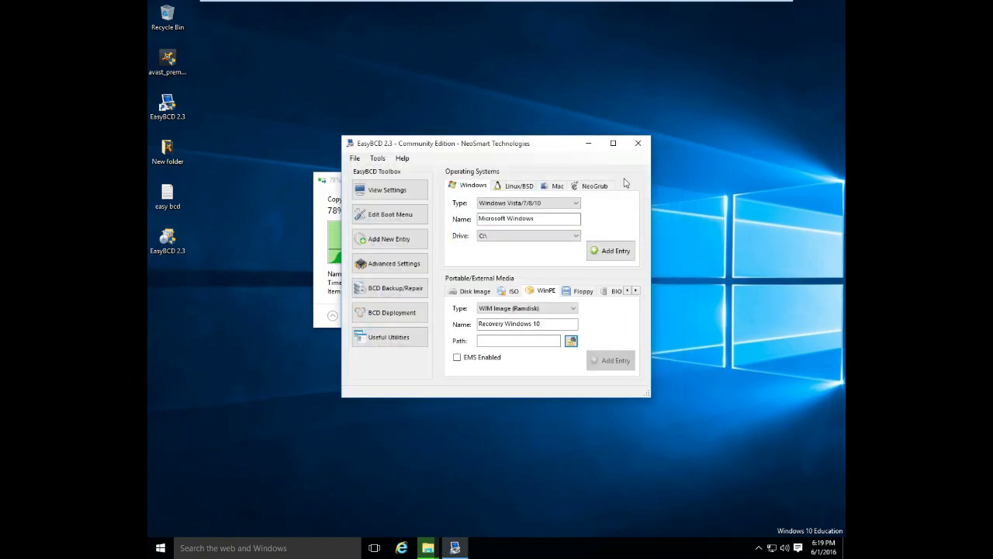
click(334, 225)
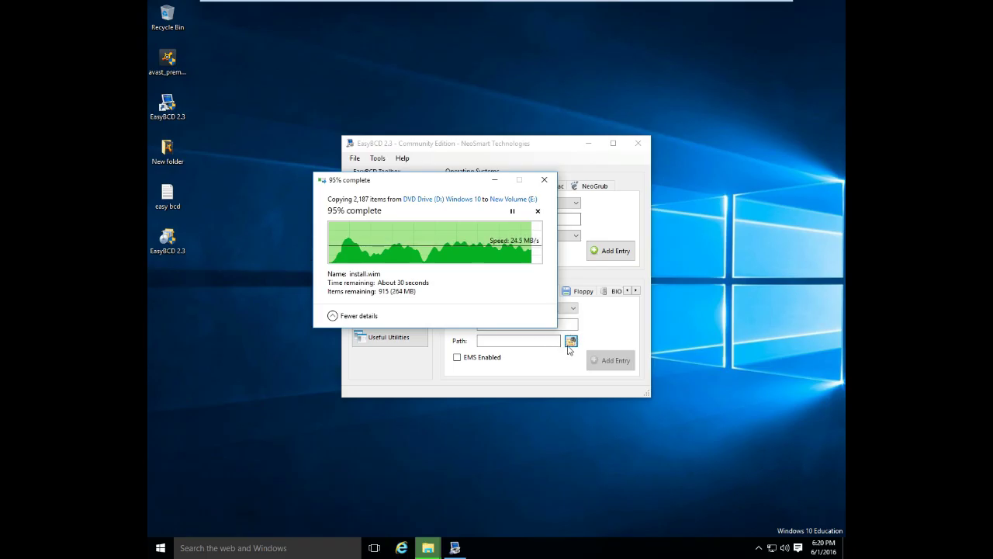
- Open a new File Explorer window and go to the New Volume (E:) drive
click(427, 548)
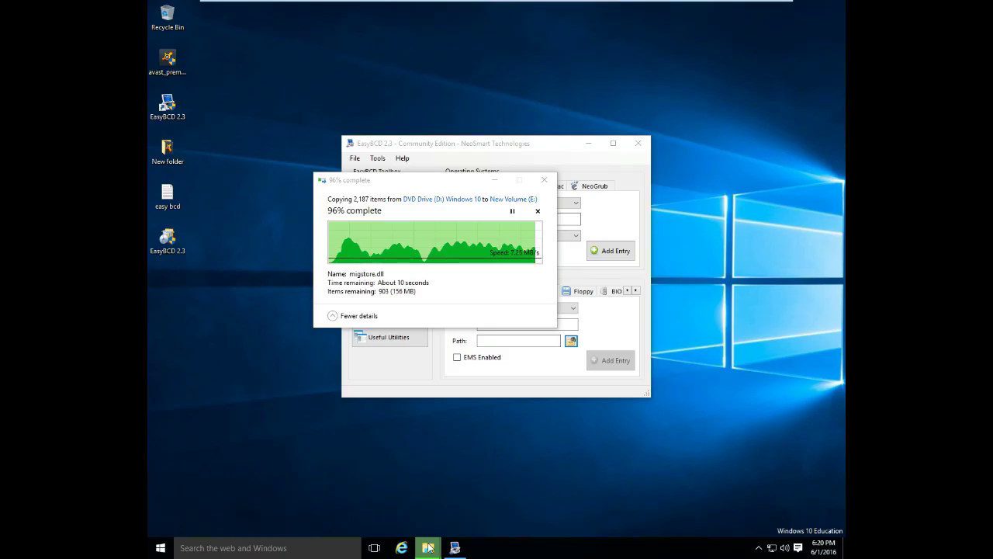
right_click(429, 548)
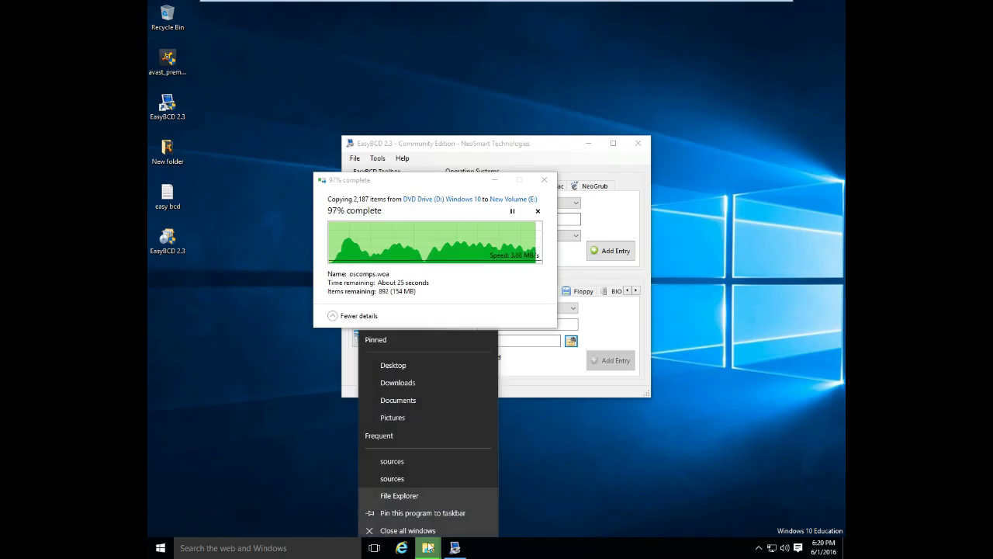
click(412, 495)
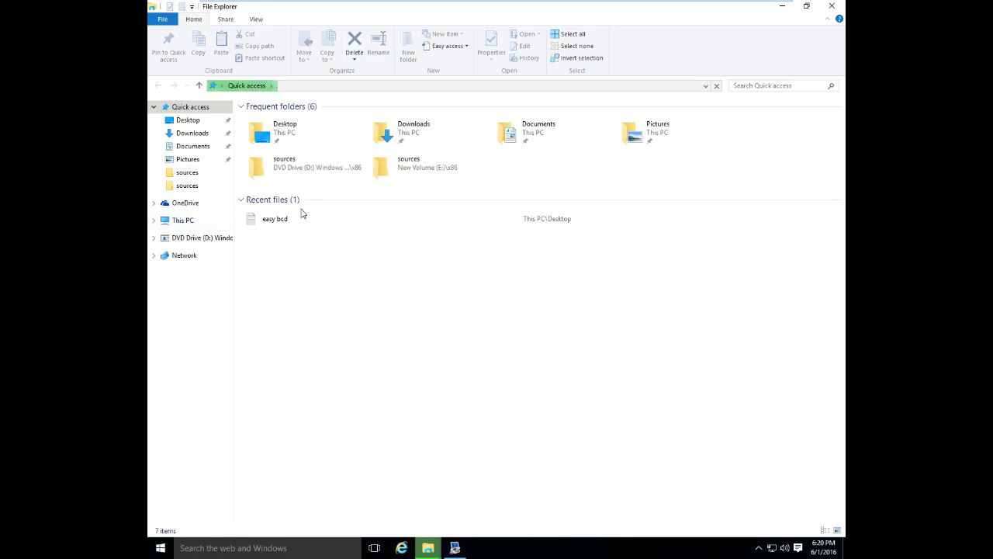
click(174, 224)
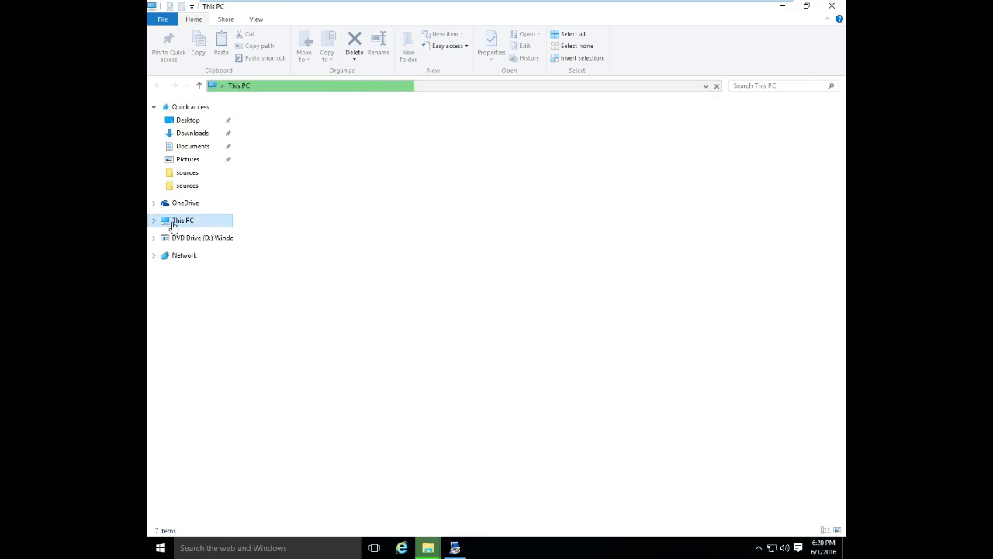
click(566, 210)
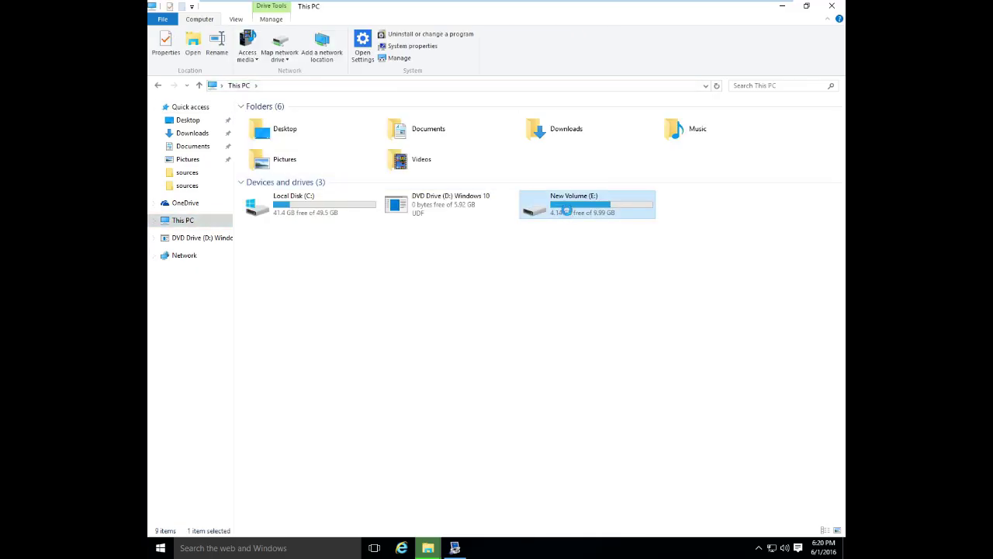
double_click(566, 210)
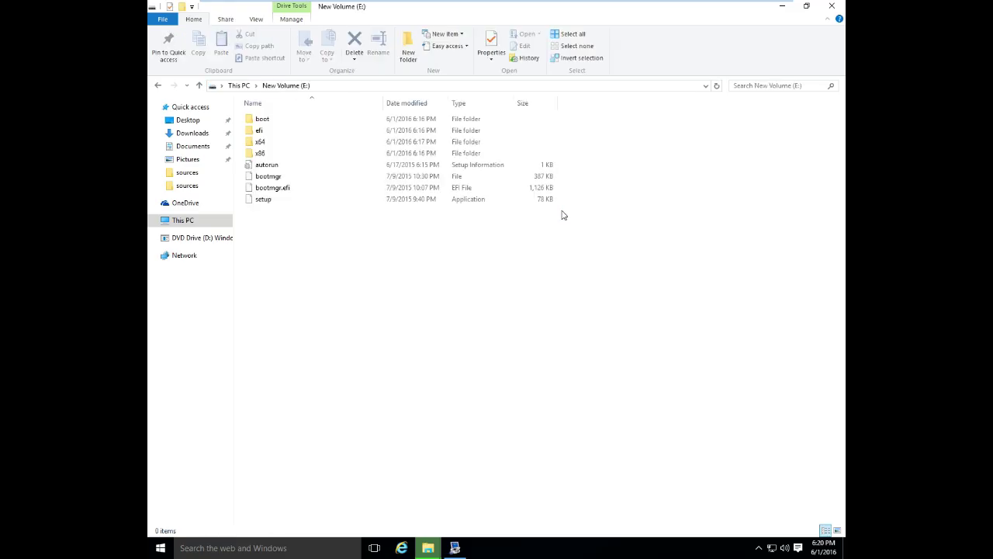
- Look through the x64\sources folder on New Volume (E:) for the boot.wim file and close File Explorer
click(278, 147)
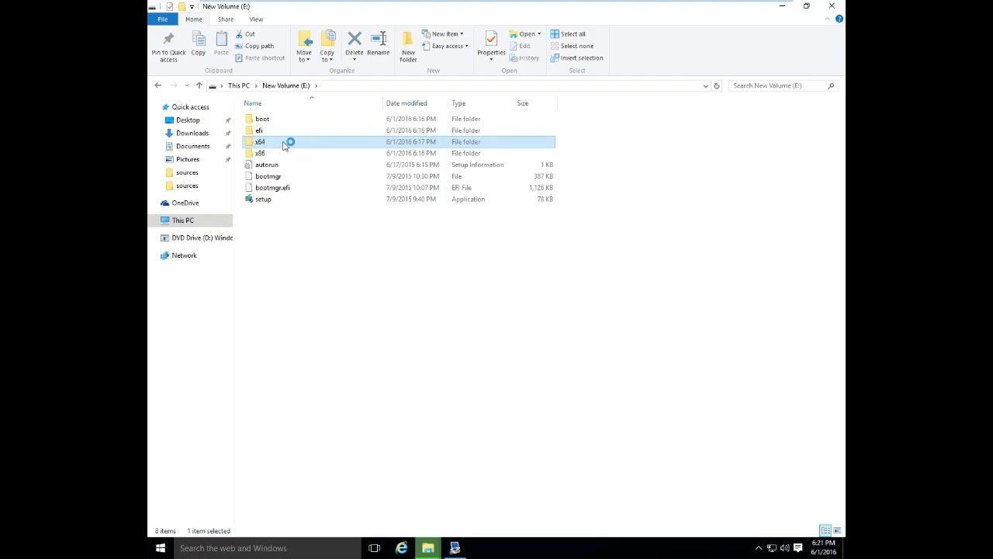
double_click(284, 146)
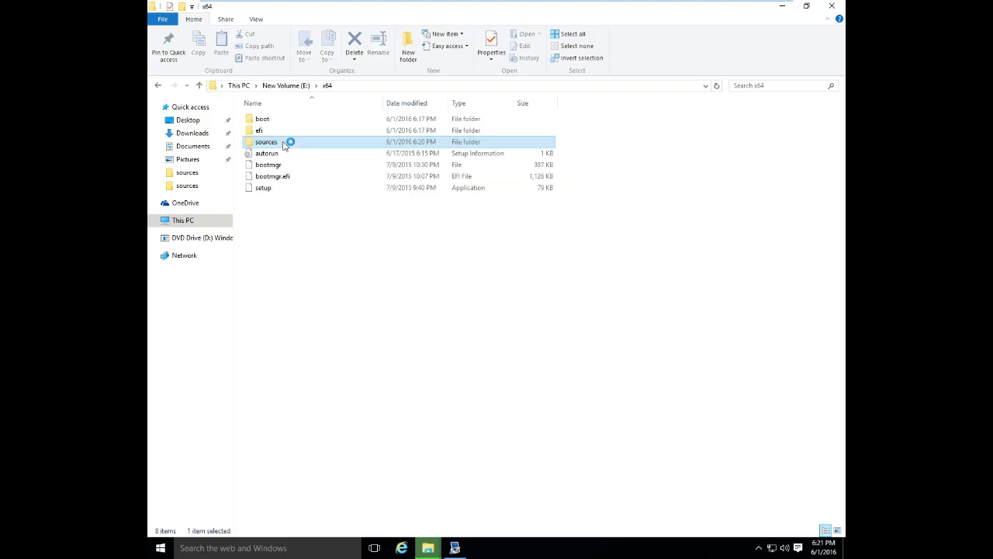
click(284, 145)
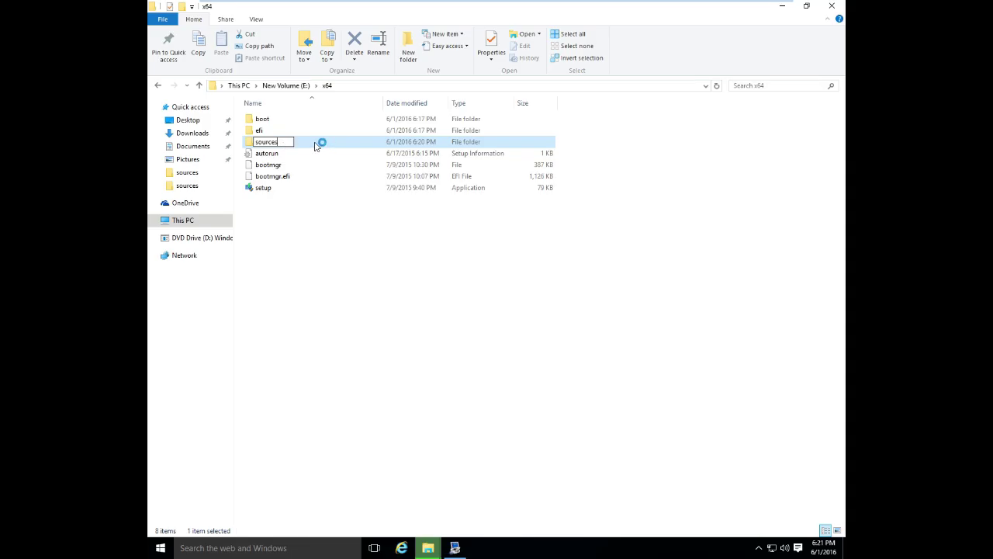
double_click(317, 143)
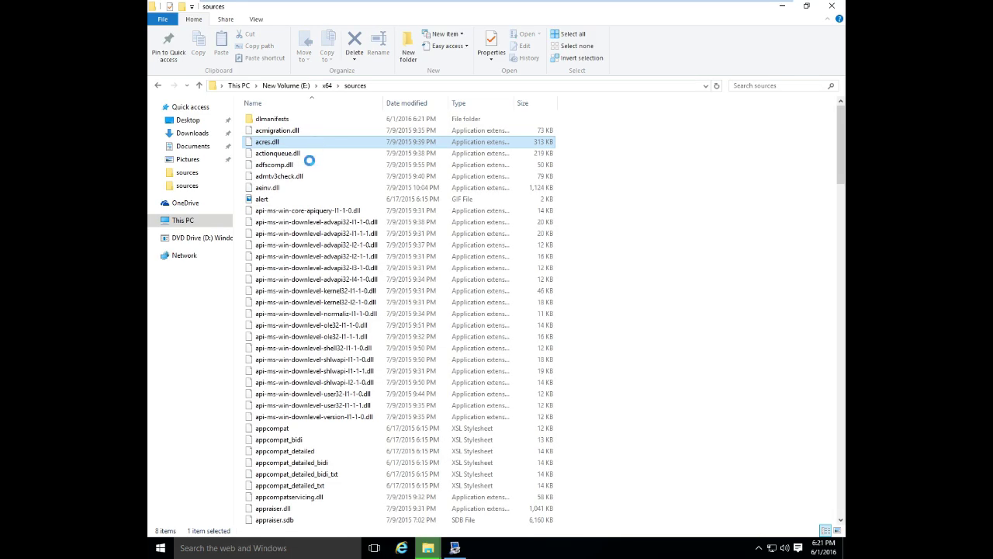
scroll(298, 270, down, 4)
click(298, 275)
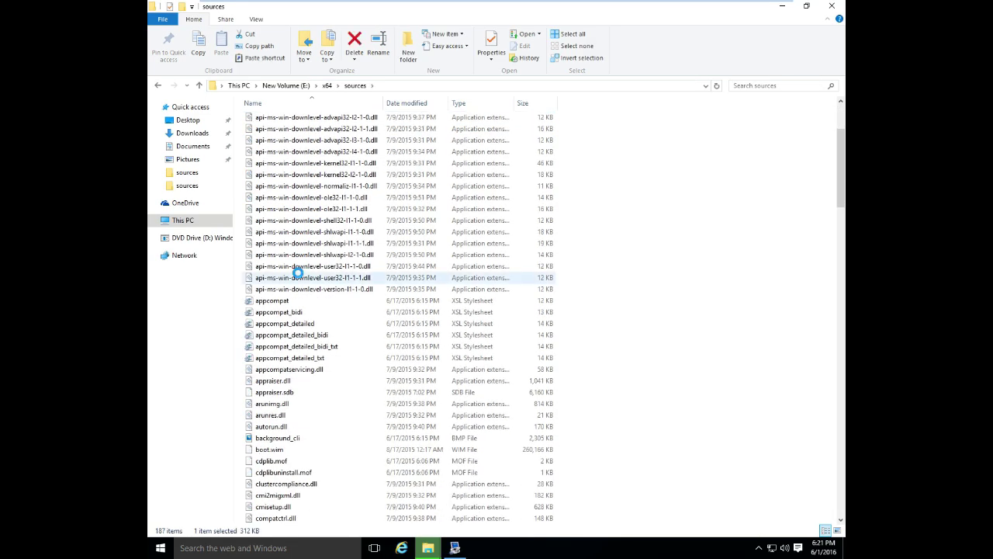
scroll(280, 280, down, 4)
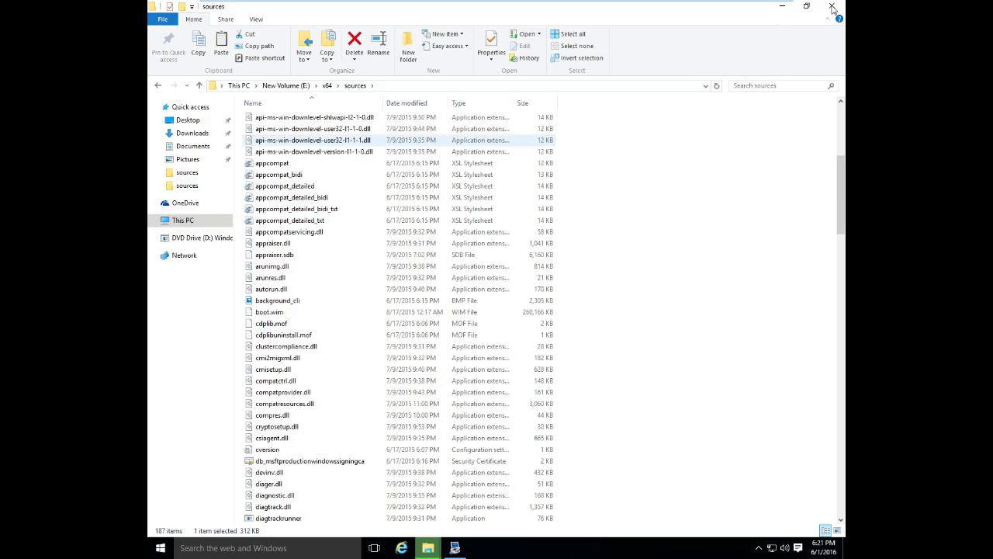
key(Home)
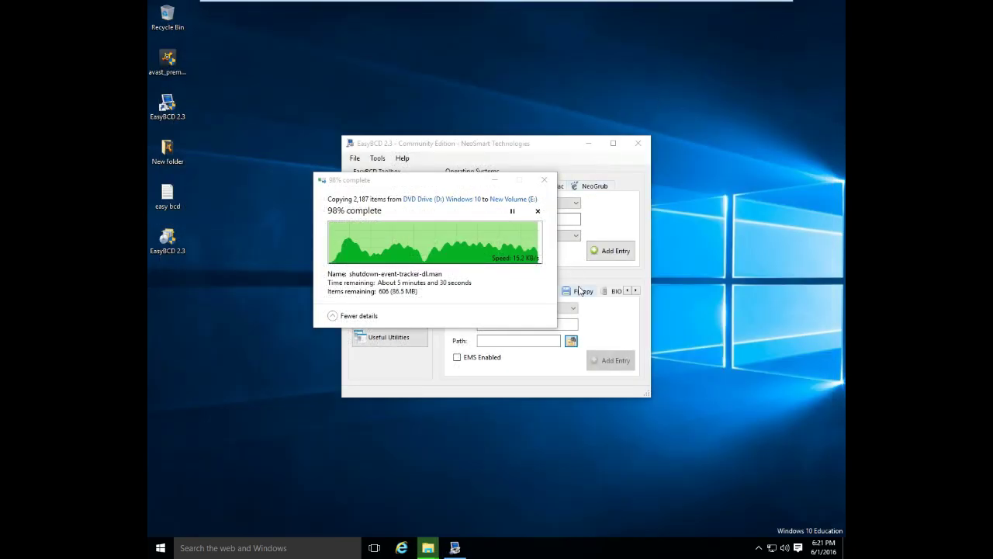
- Set the WinPE entry's image path to x86\sources\boot.wim on New Volume (E:) and add the entry to the boot menu
click(571, 342)
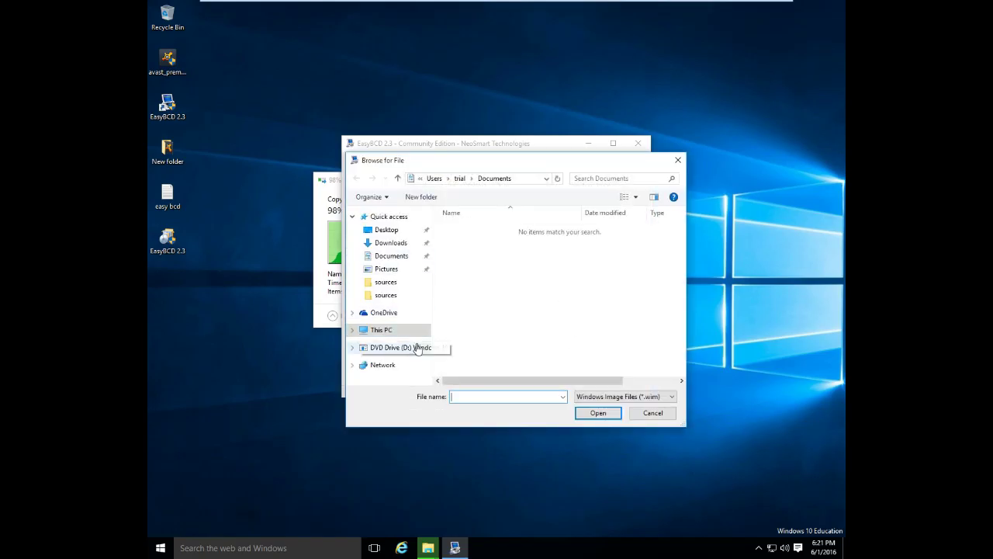
click(382, 330)
click(528, 371)
scroll(495, 371, down, 1)
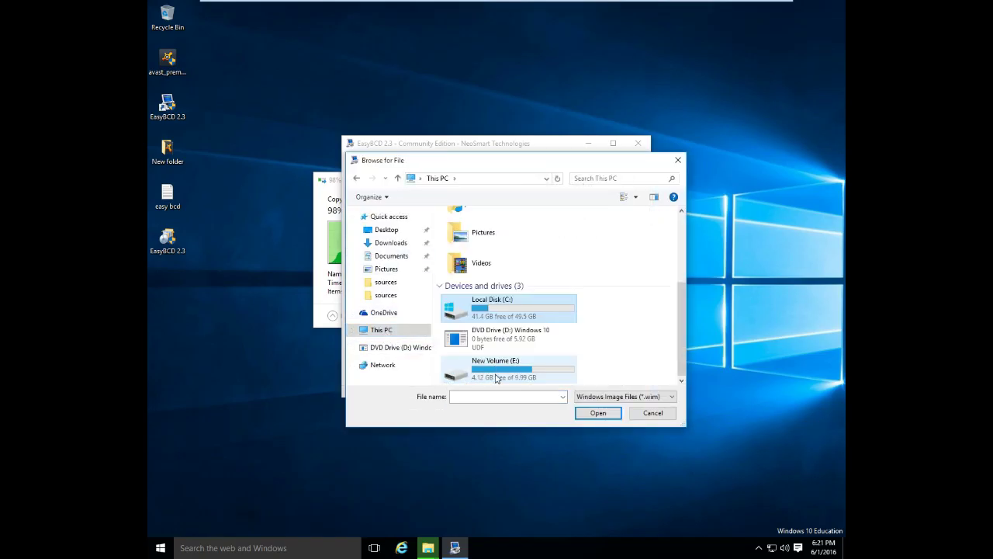
double_click(498, 377)
click(457, 252)
double_click(457, 252)
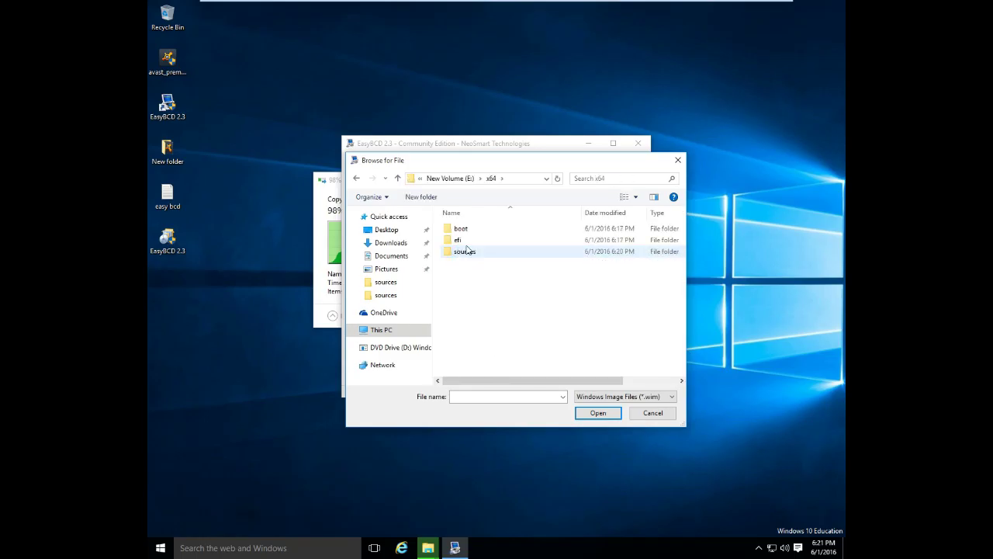
click(450, 179)
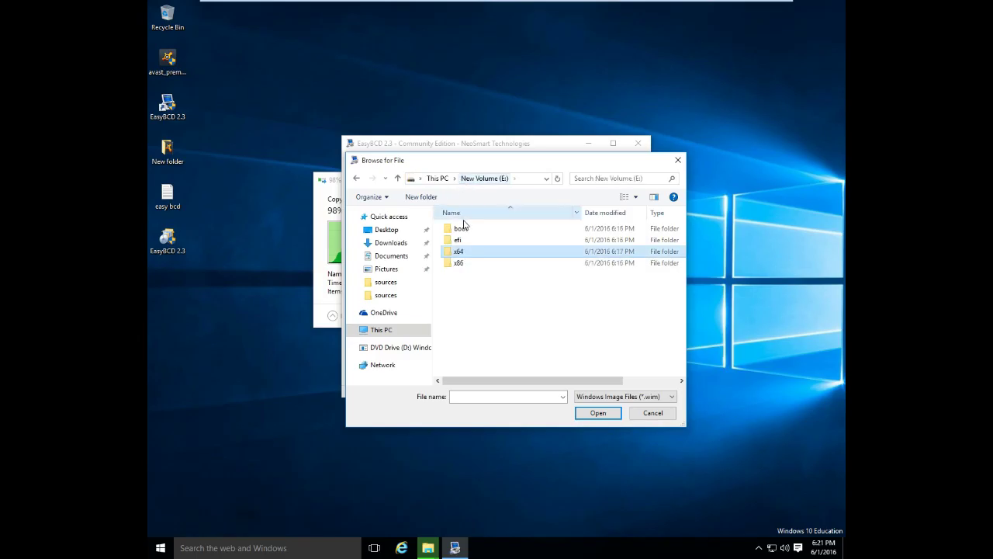
double_click(466, 265)
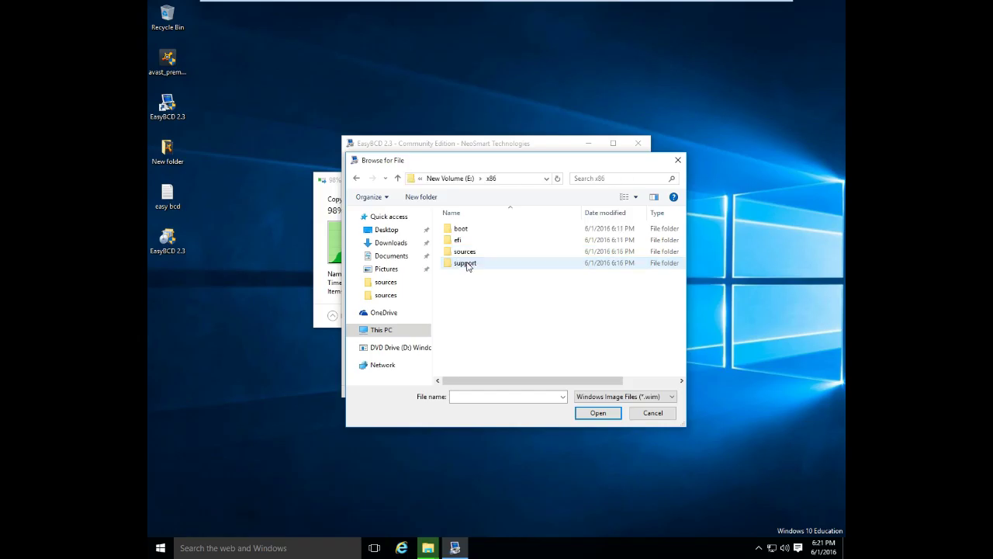
double_click(477, 254)
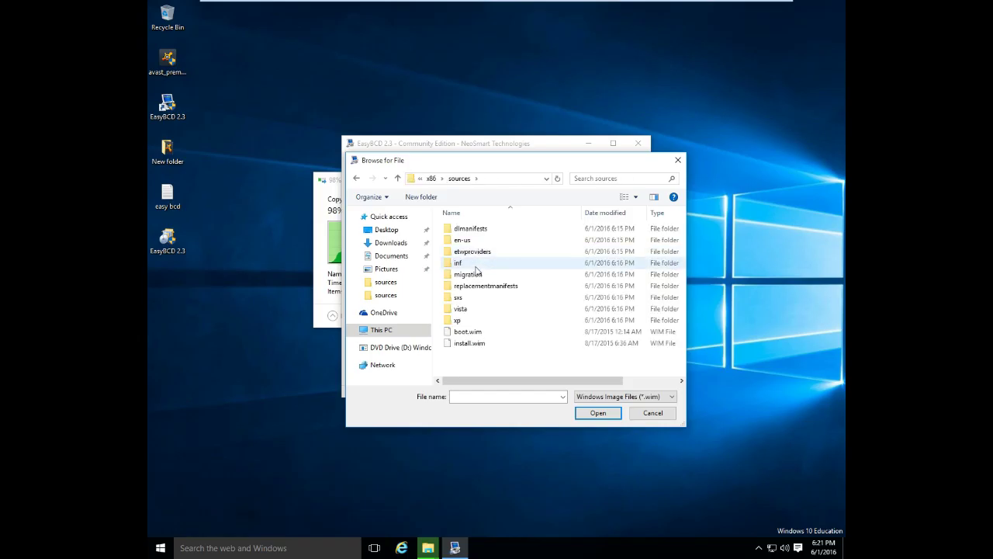
double_click(468, 331)
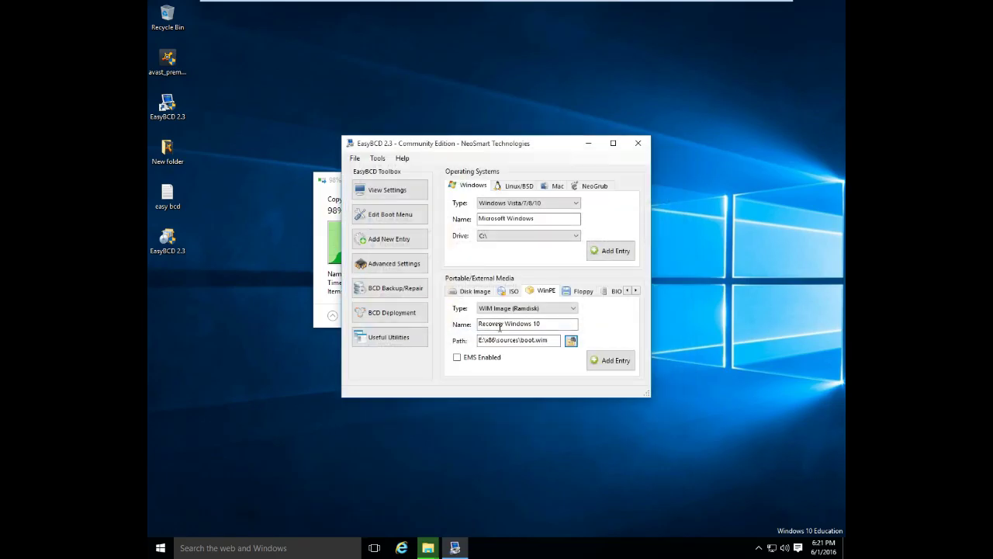
click(612, 365)
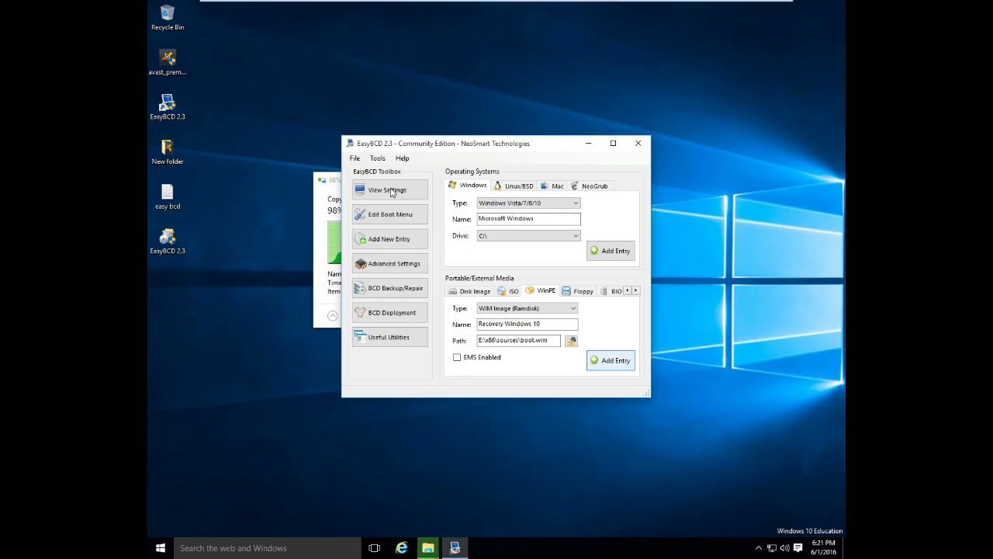
- Close the New Volume (E:) File Explorer window, check the file copy progress and minimize the copy dialog
click(333, 185)
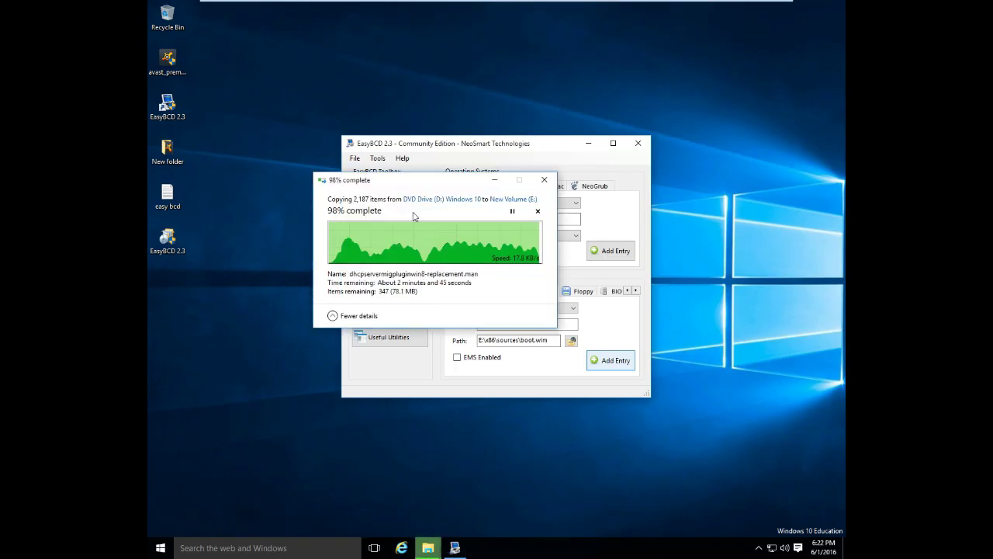
click(494, 180)
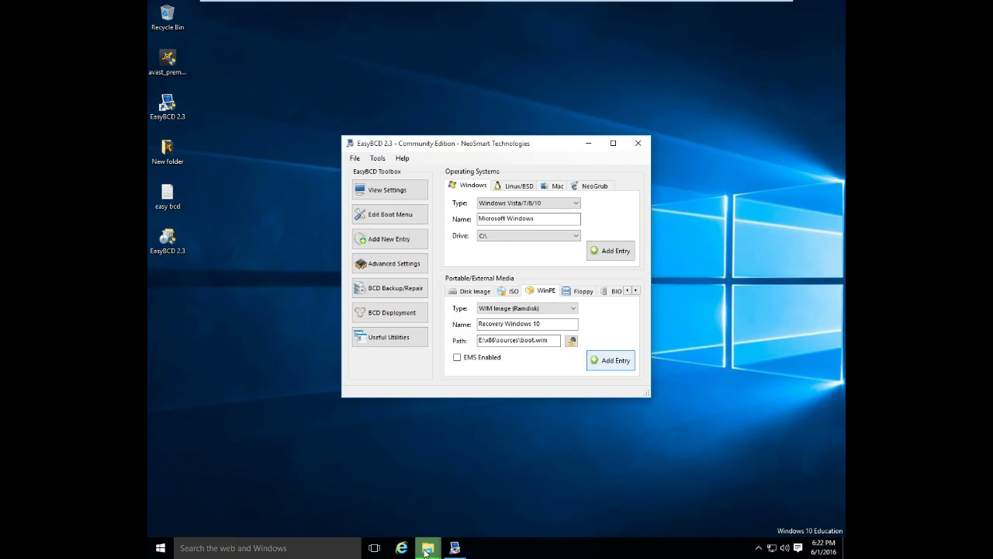
mouse_move(427, 547)
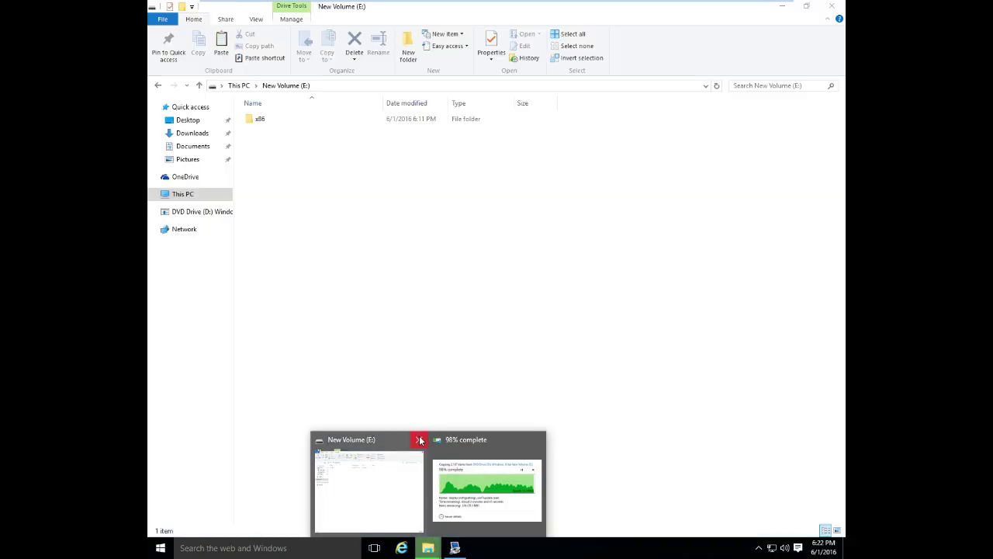
click(419, 439)
click(412, 482)
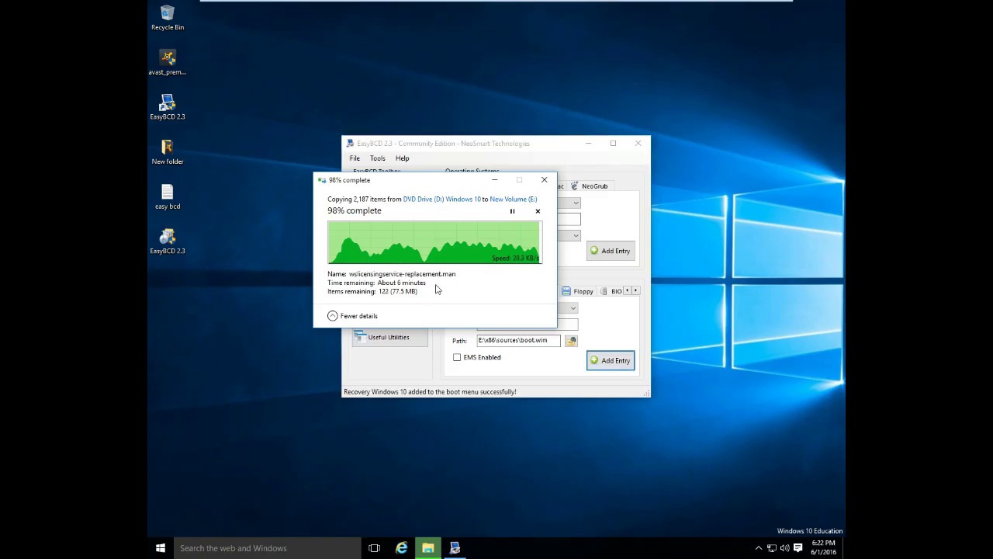
click(495, 180)
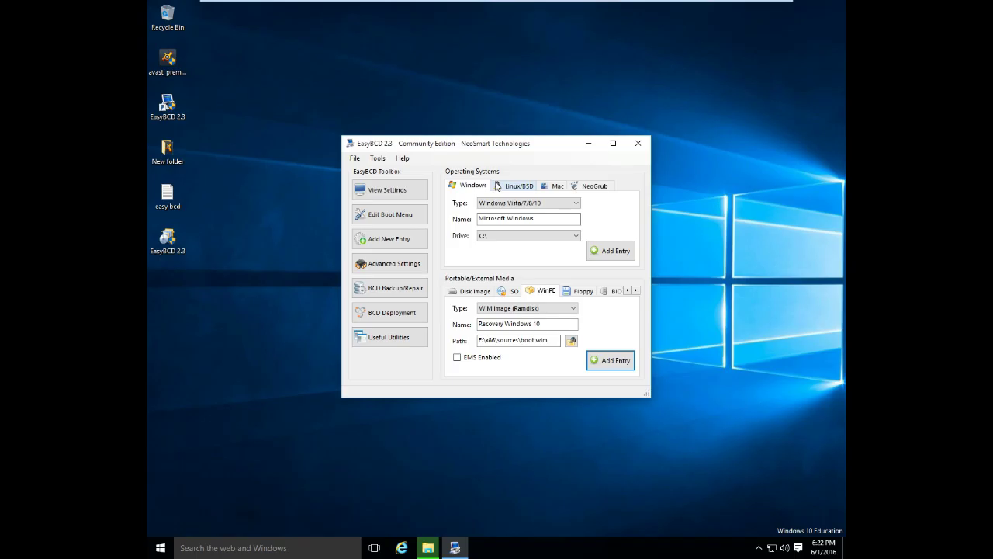
- Review the bootloader entries overview and the file copy progress, and close EasyBCD
click(389, 194)
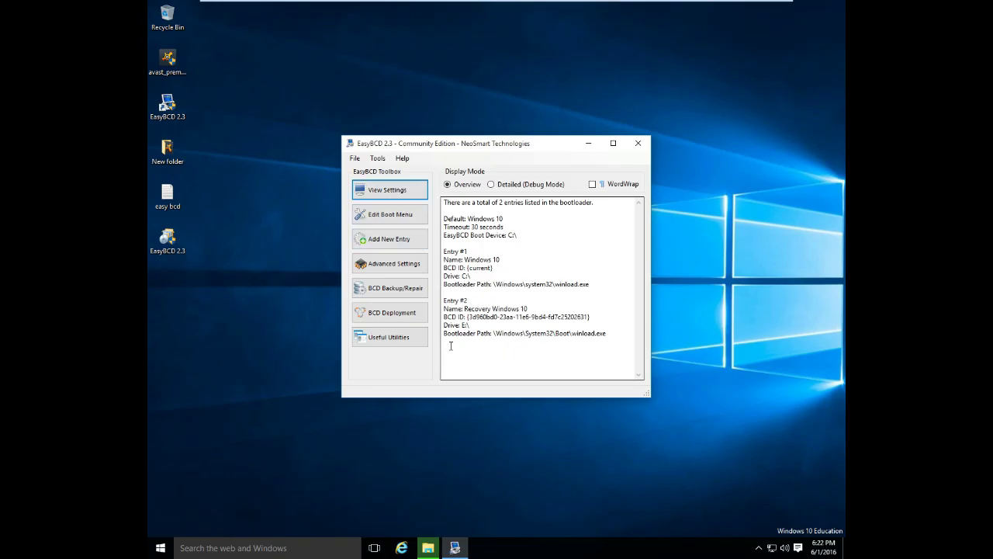
click(428, 548)
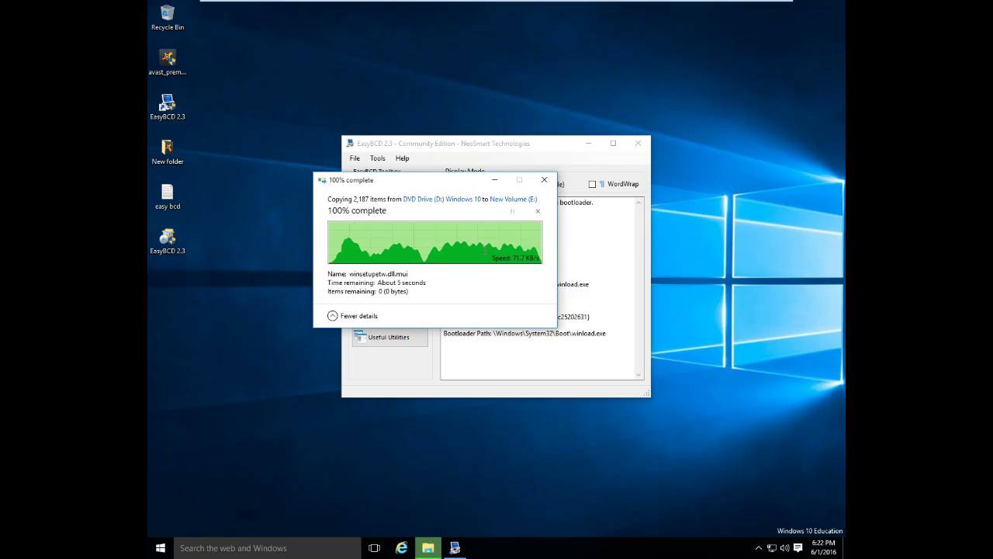
click(636, 145)
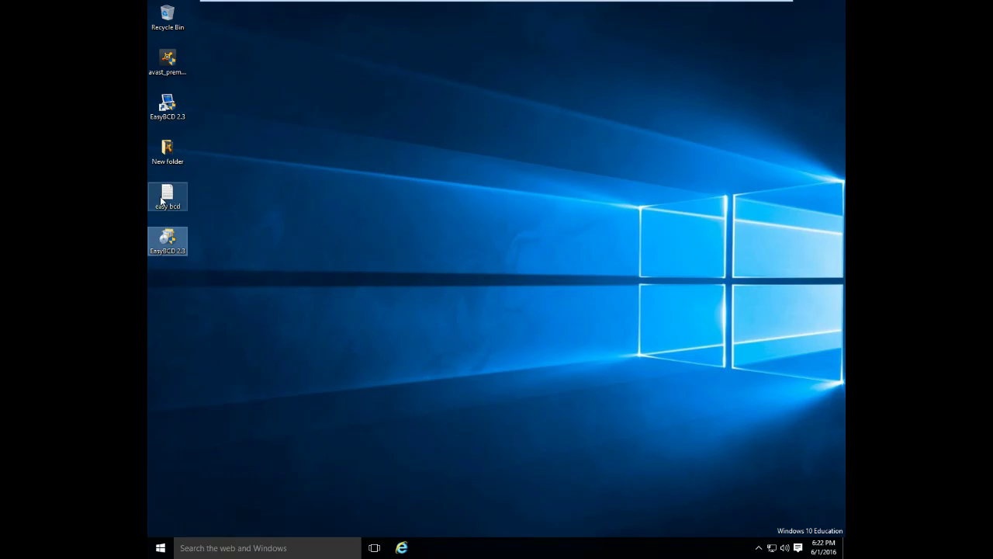
- Open the easy bcd note on the desktop and add the line "we must select file from sources folder and the file is BOOT.wim"
double_click(167, 198)
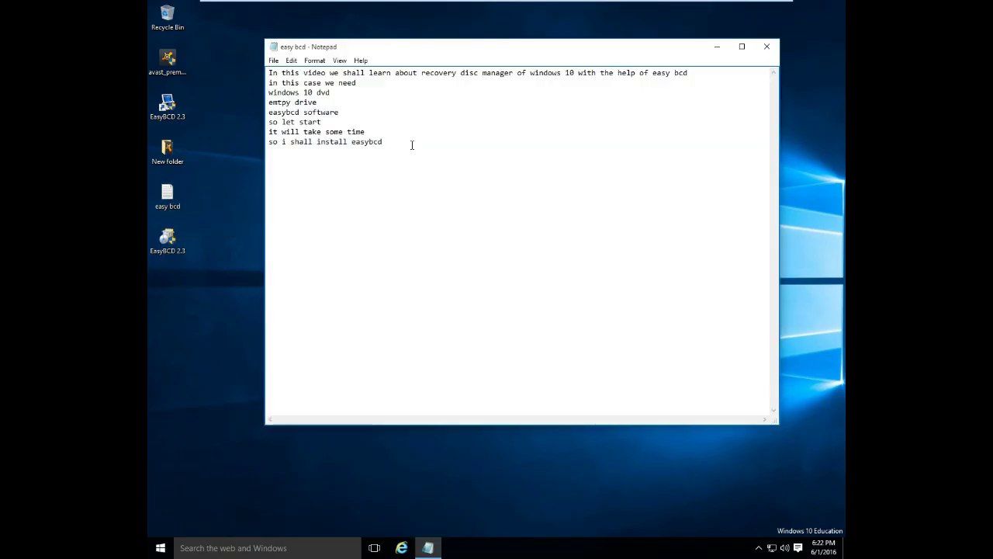
text(we must)
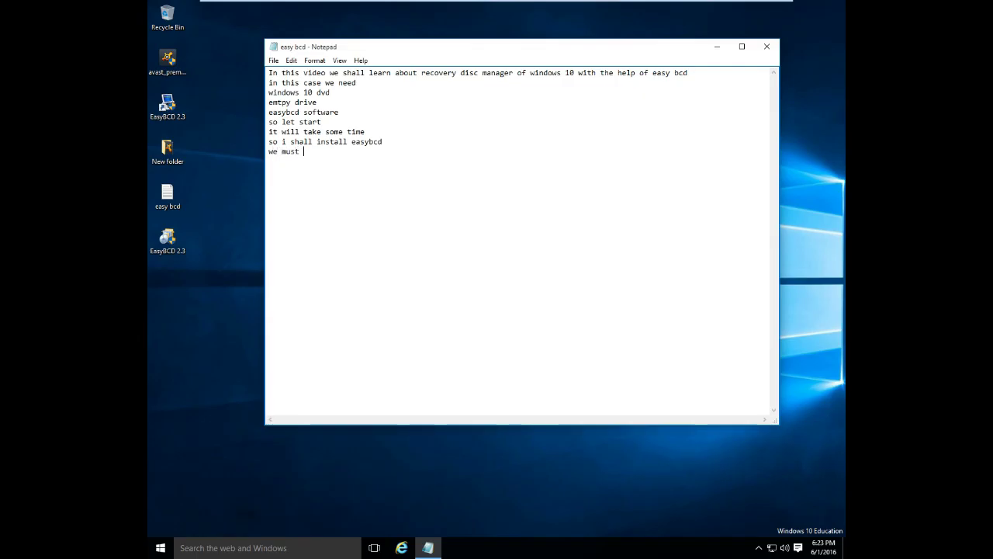
text( select file from sources)
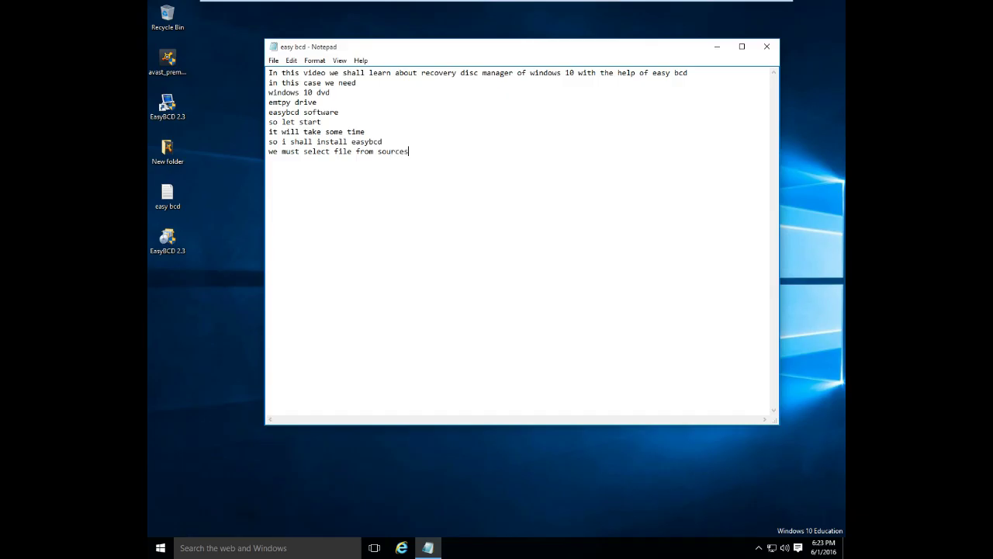
drag(378, 151, 408, 151)
key(Right)
text(m)
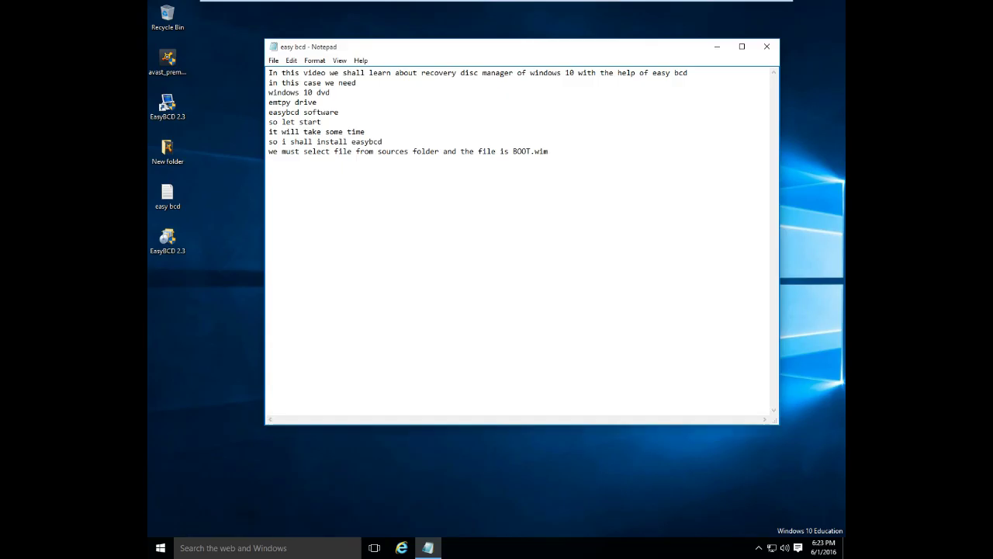
- Add the line "now i shall restart to see the effect" to the note, save the changes and close it
text(i shall)
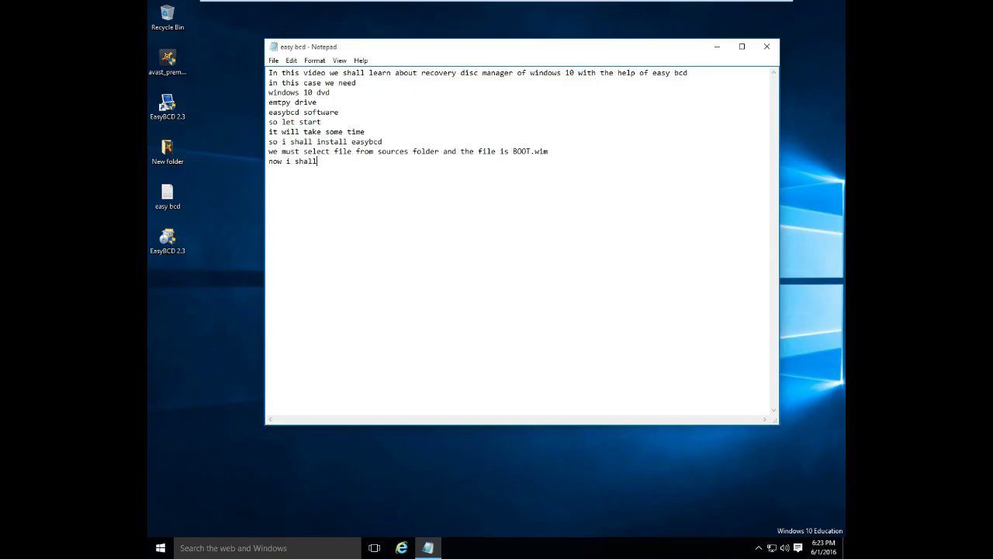
text( restart to see the effect)
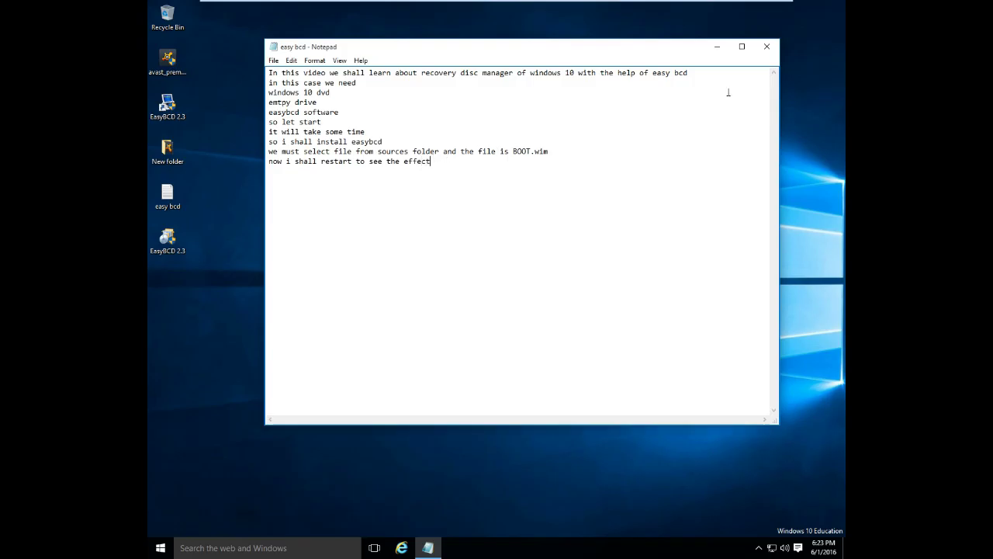
click(767, 47)
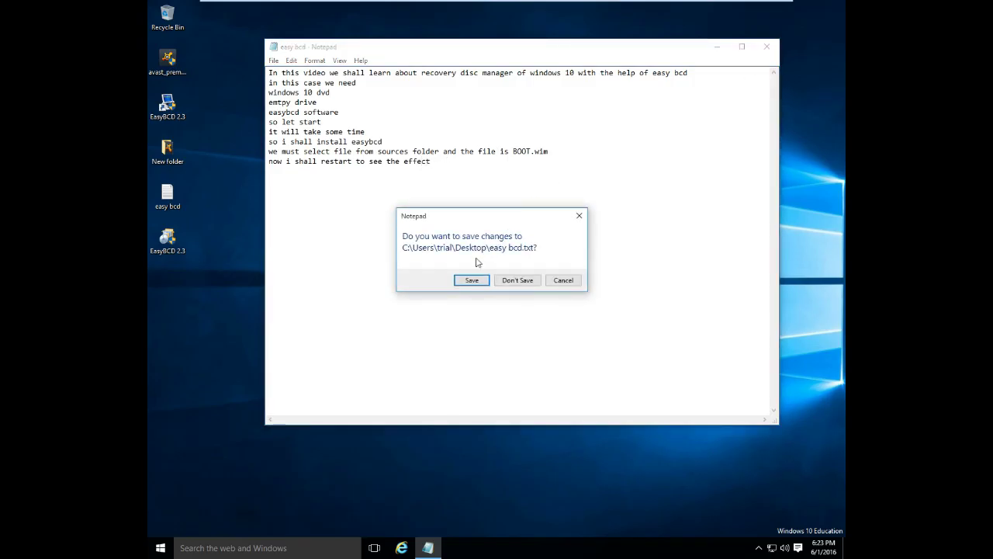
click(471, 281)
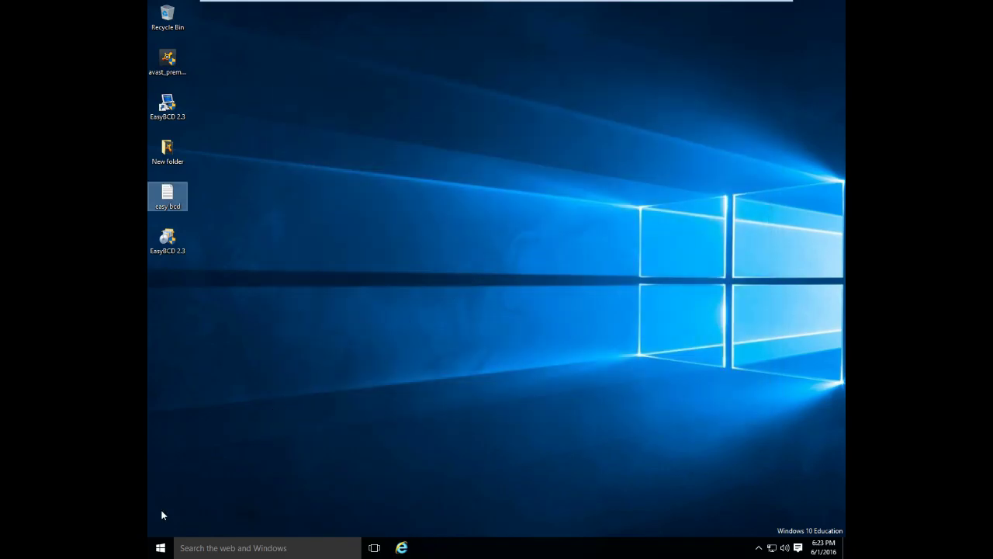
- Restart the computer and boot into the Recovery Windows 10 entry
click(166, 547)
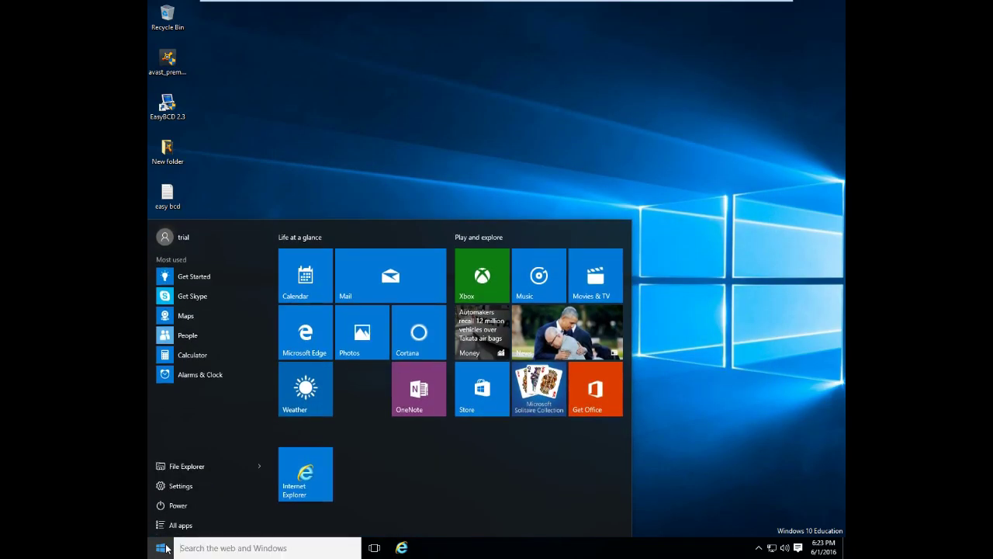
click(184, 508)
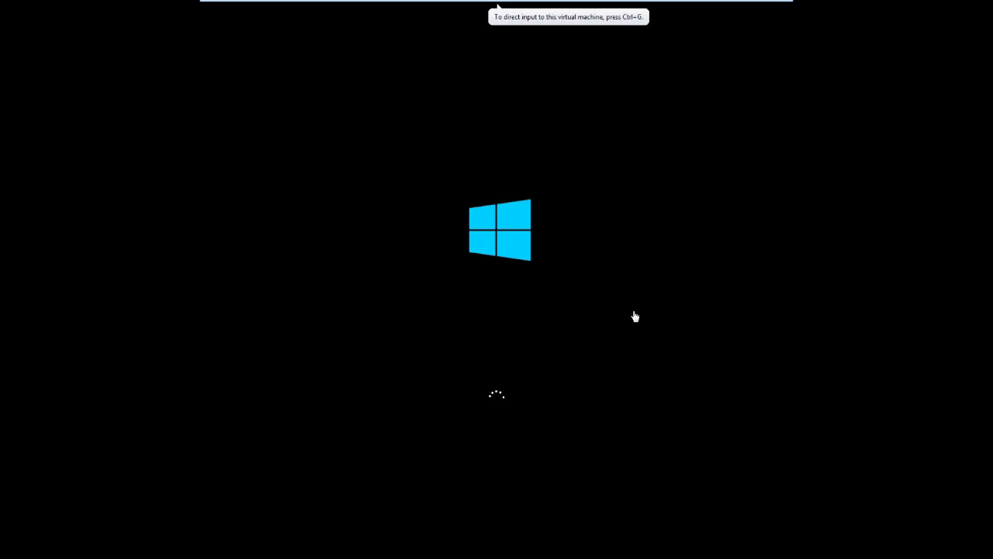
click(685, 80)
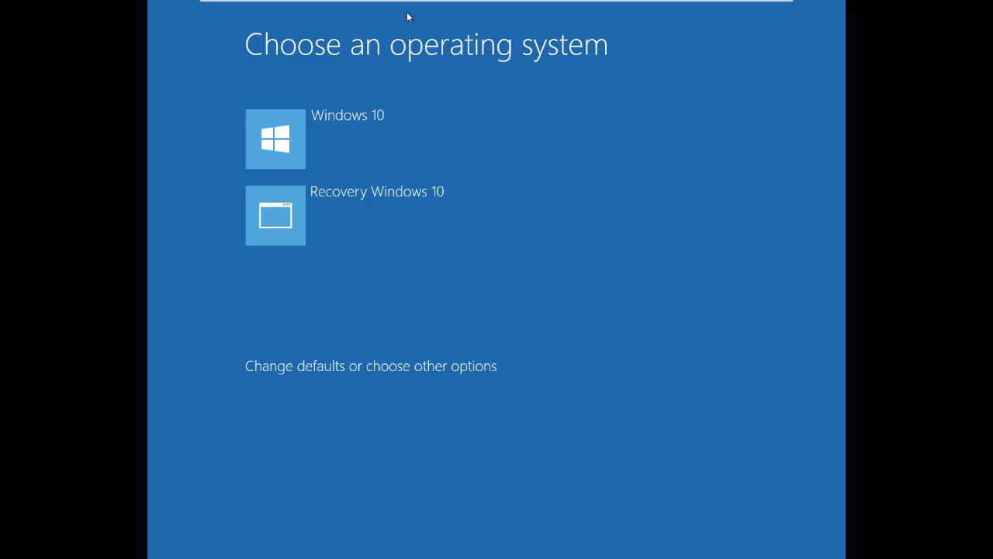
click(325, 201)
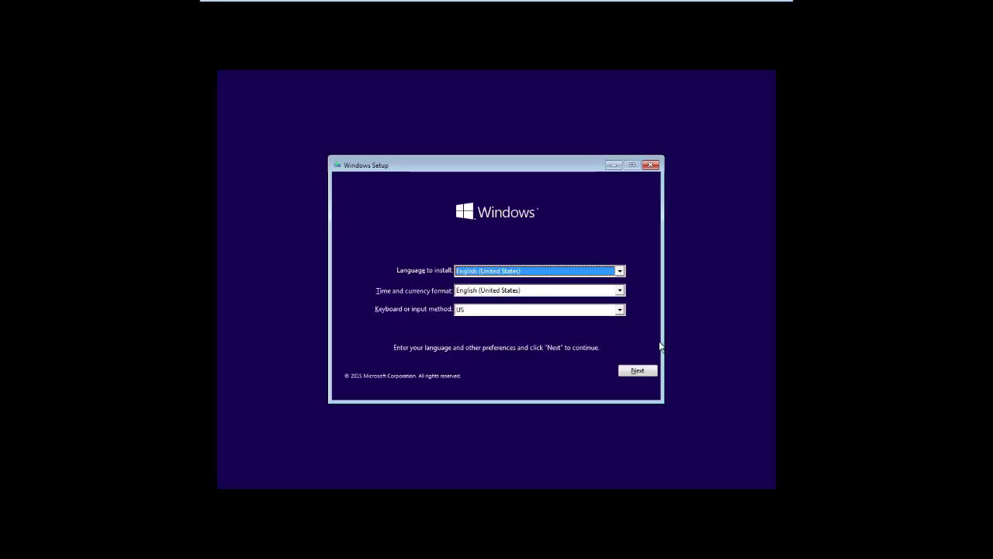
- Start the Windows installation with the English (United States) language preferences and skip the product key
click(642, 372)
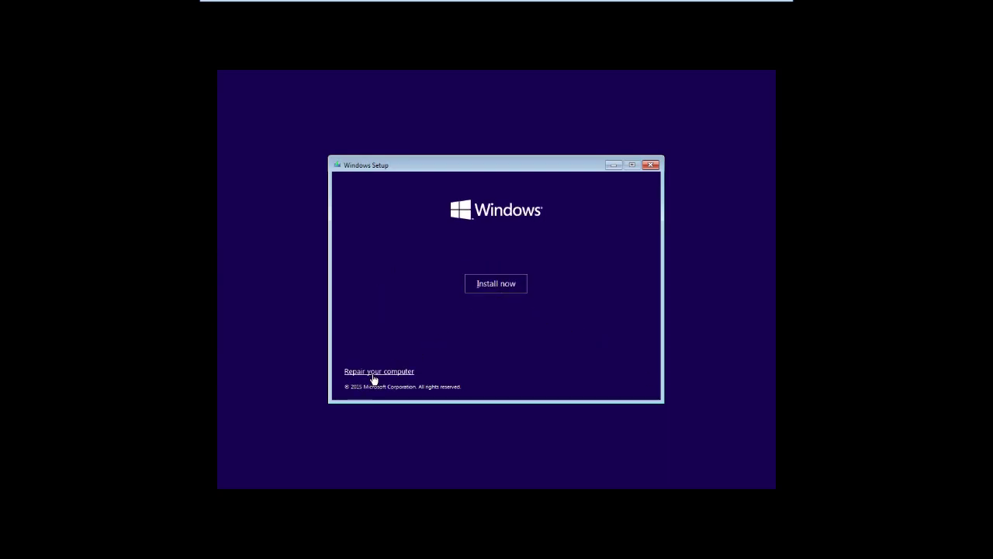
click(489, 288)
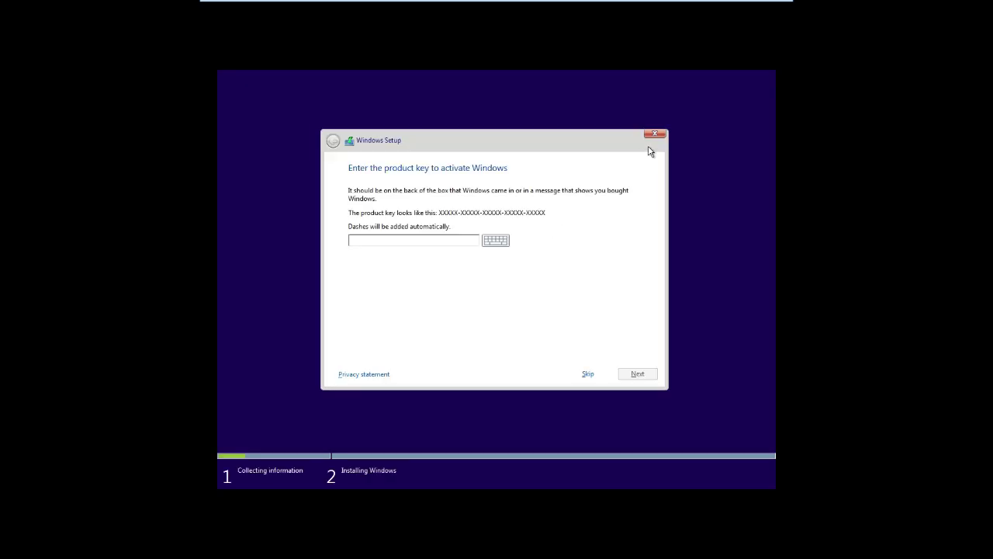
click(587, 374)
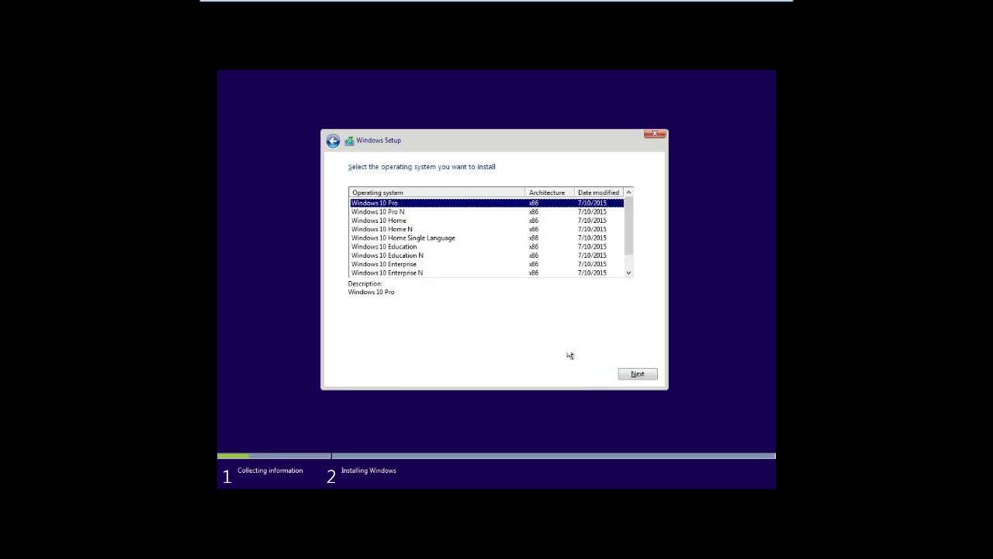
- Choose Windows 10 Education x86 as the operating system to install and accept the license terms
click(652, 136)
click(627, 236)
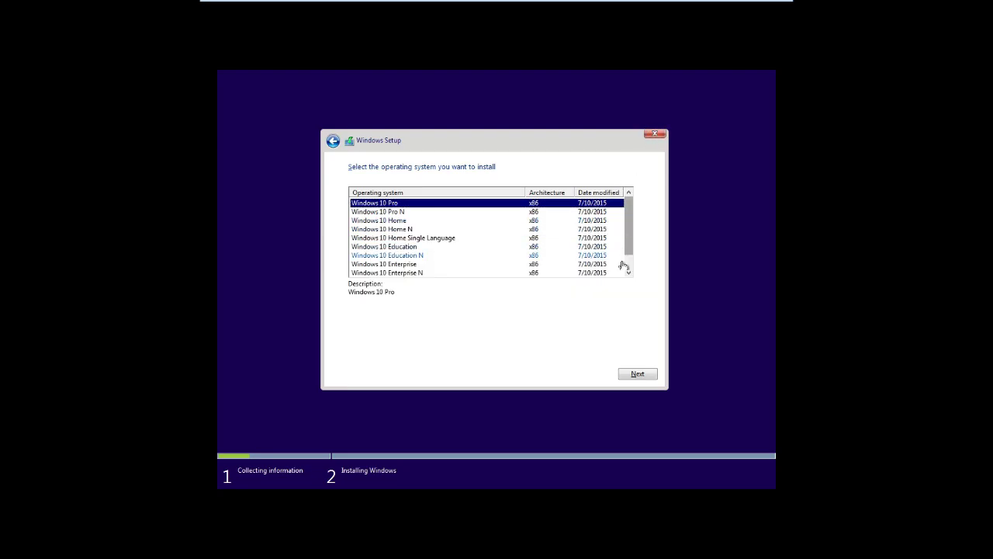
click(402, 246)
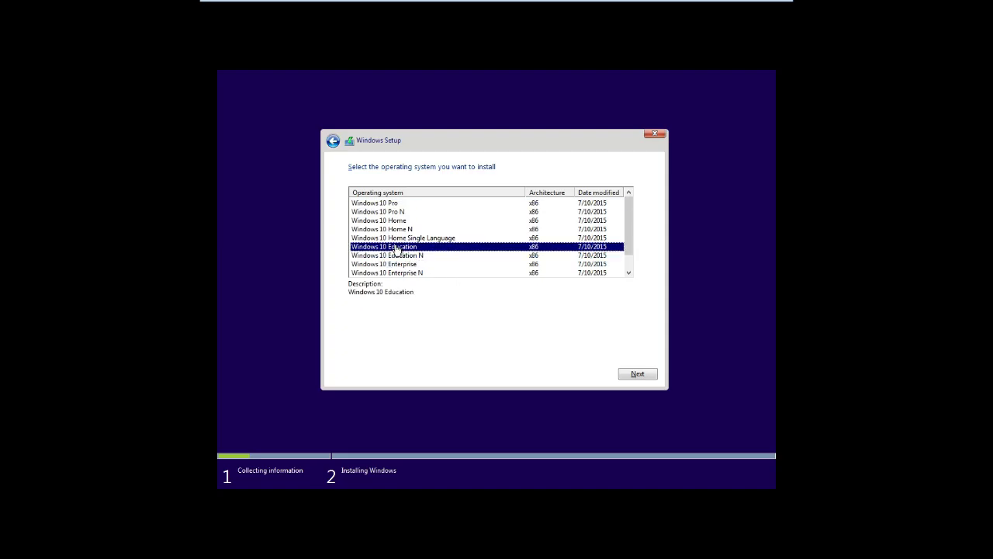
click(634, 374)
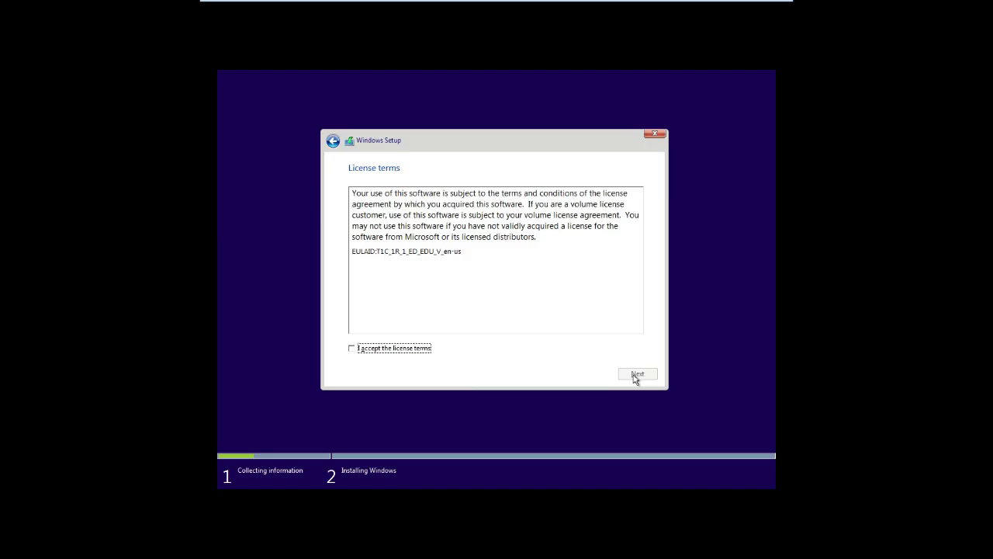
click(404, 349)
click(636, 376)
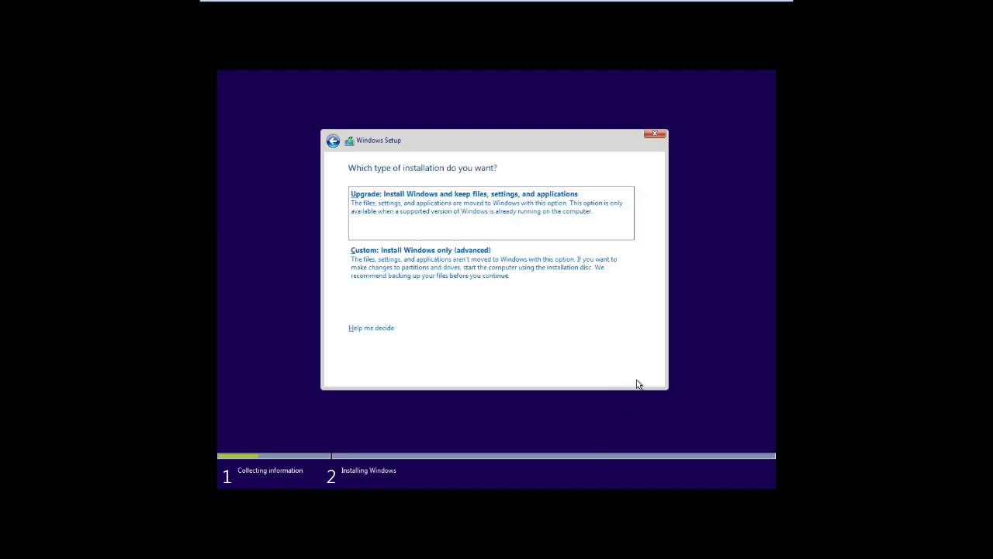
- Choose the custom installation type to reach the partition list, cancel the Windows installation and exit Setup
click(487, 274)
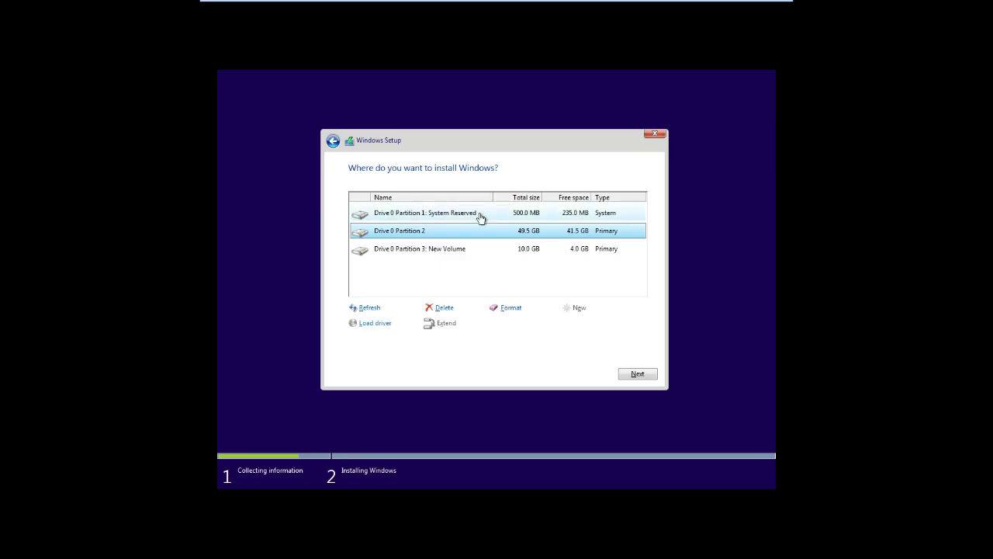
click(651, 138)
click(566, 329)
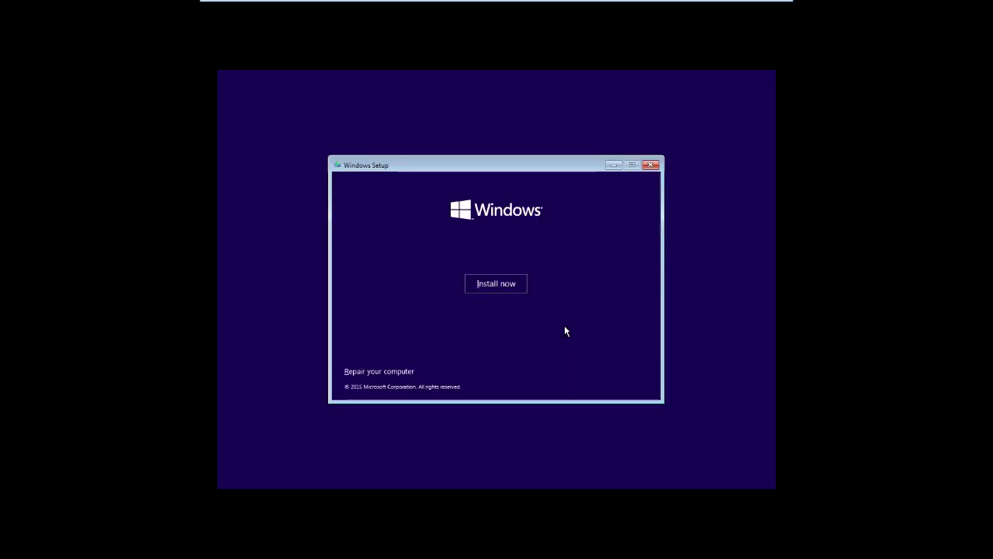
click(656, 165)
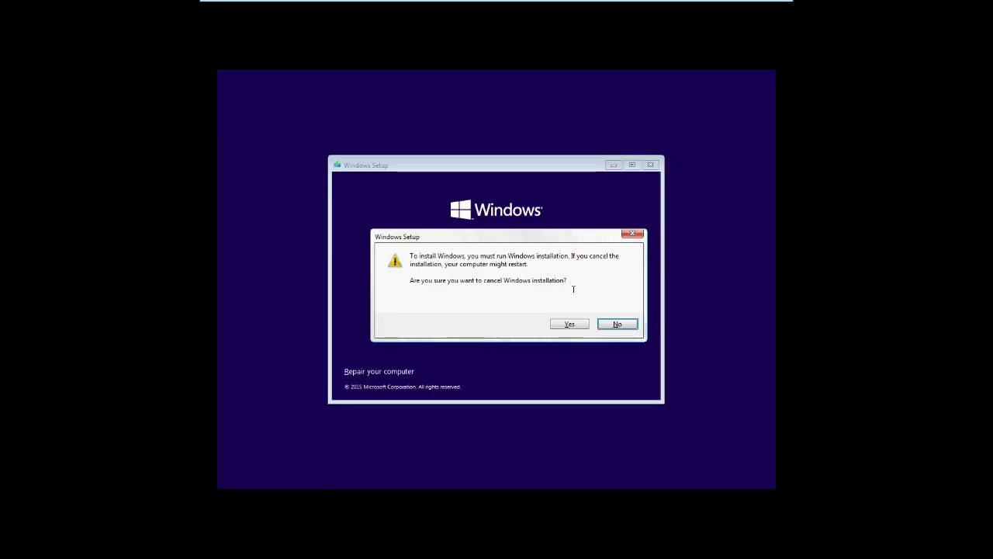
click(568, 326)
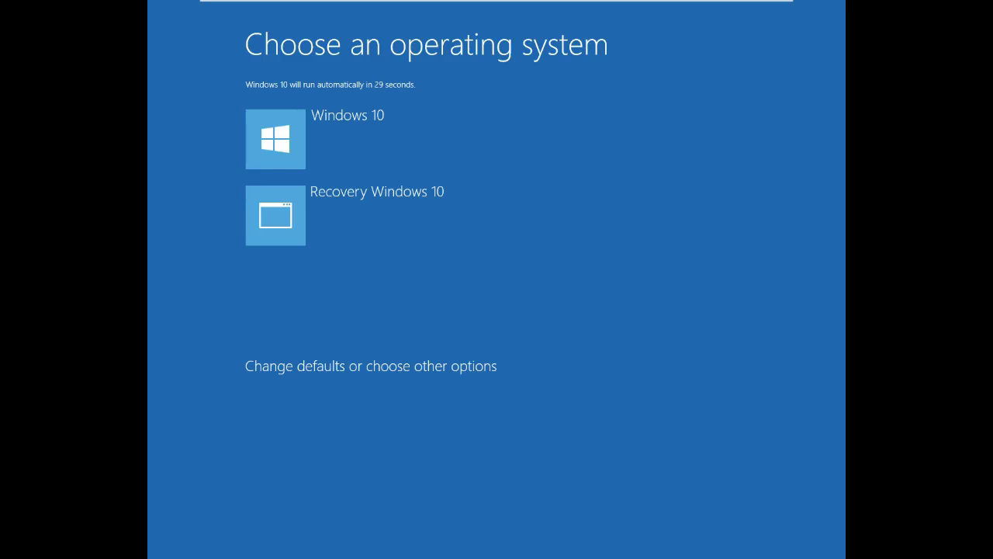
- Boot into the regular Windows 10 entry and sign in to the desktop
key(Down)
key(Down)
key(Up)
key(Return)
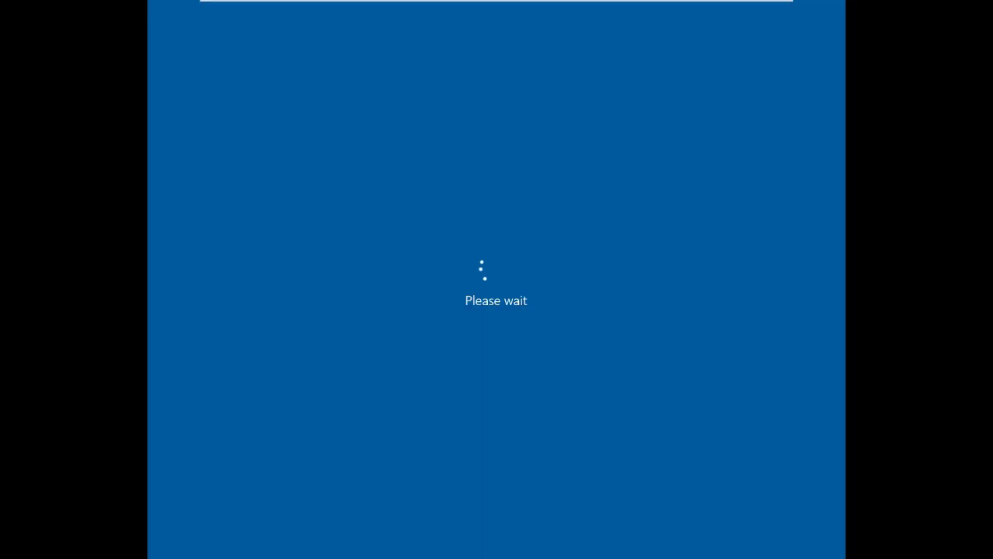
key(Return)
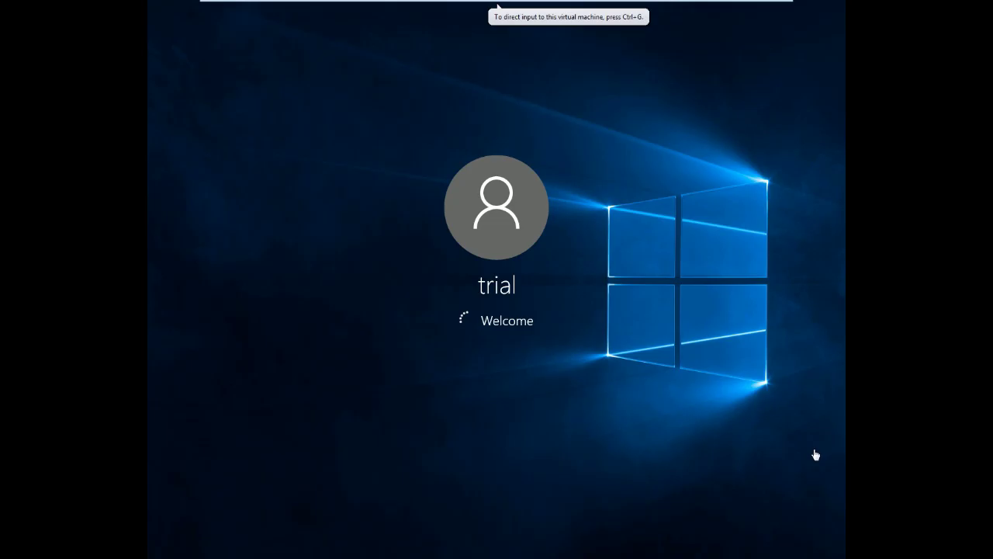
click(604, 240)
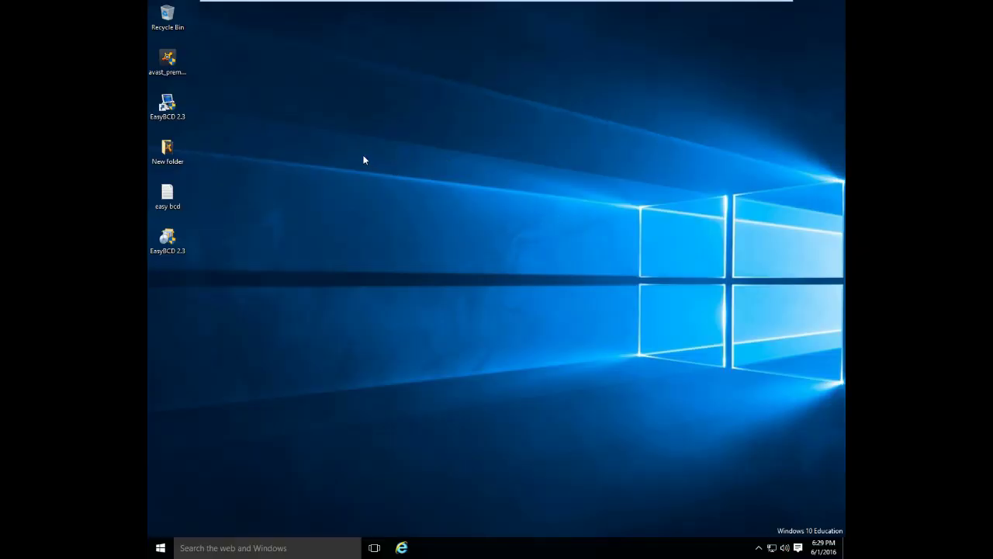
- Bring up the context options for the empty desktop area
right_click(214, 152)
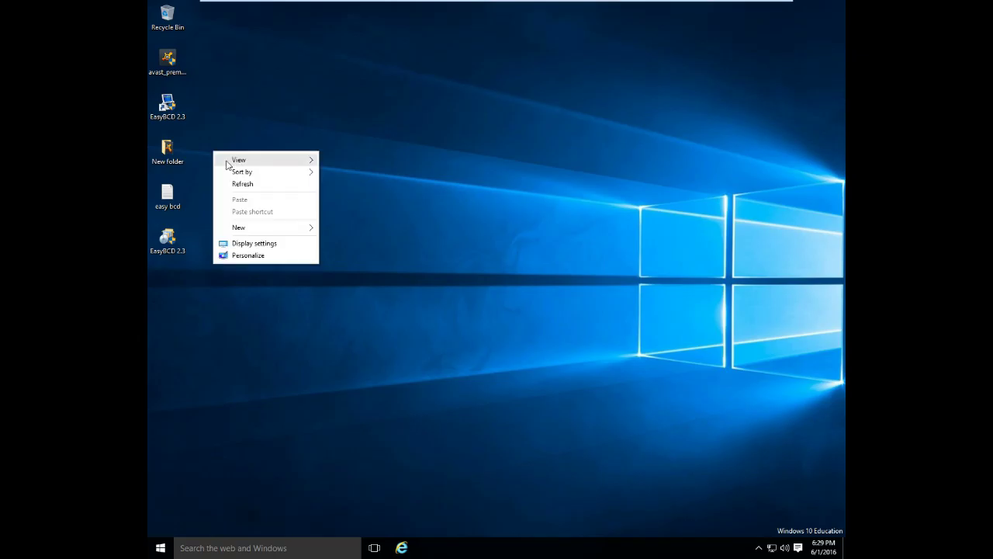